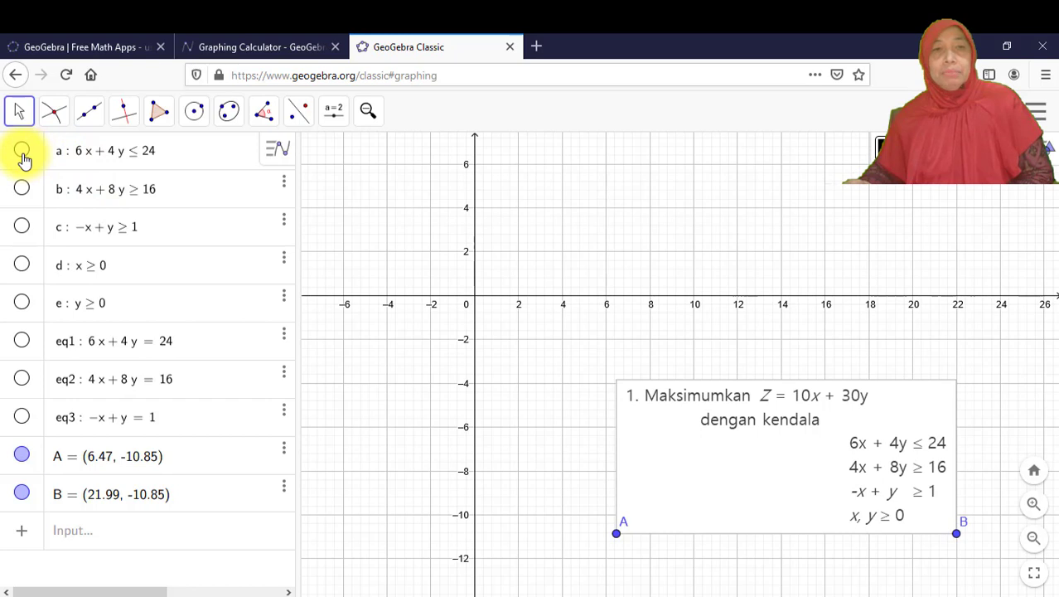
Show the shaded regions of all five constraints, from 6x + 4y ≤ 24 through y ≥ 0, on the graph
left_click(21, 151)
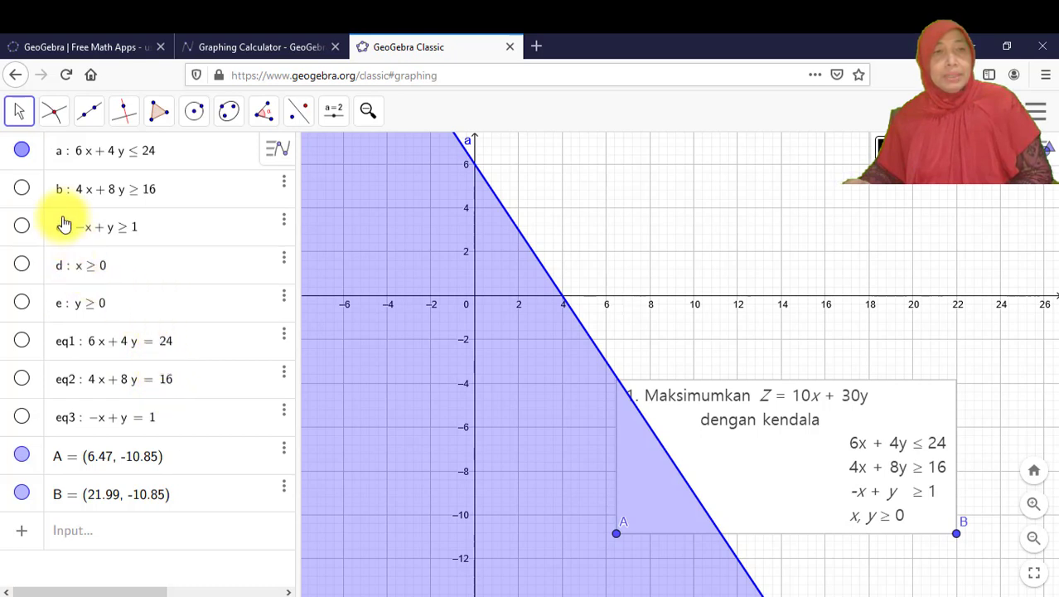
left_click(22, 190)
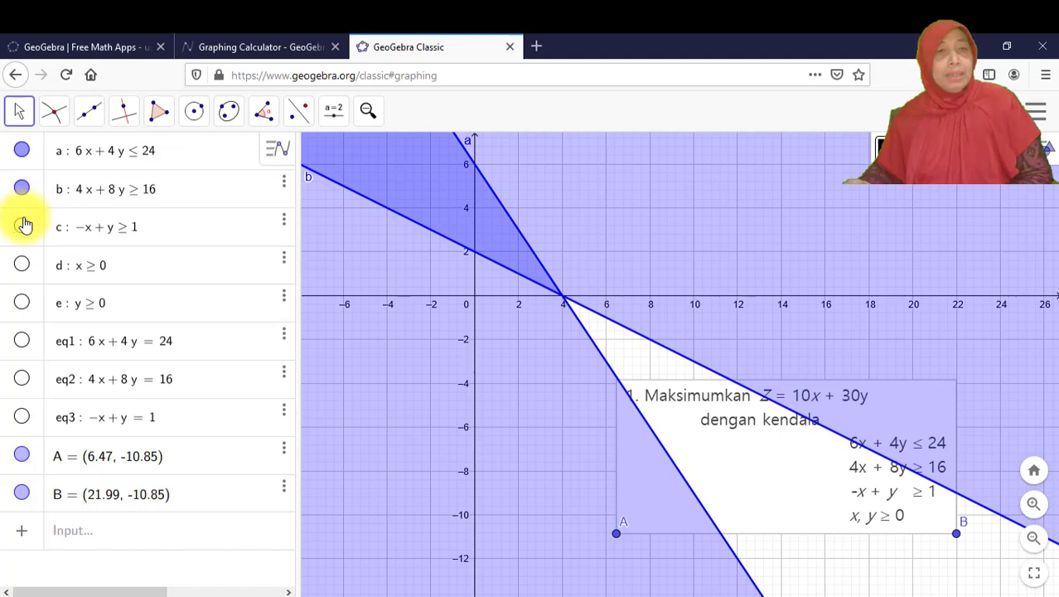
left_click(21, 227)
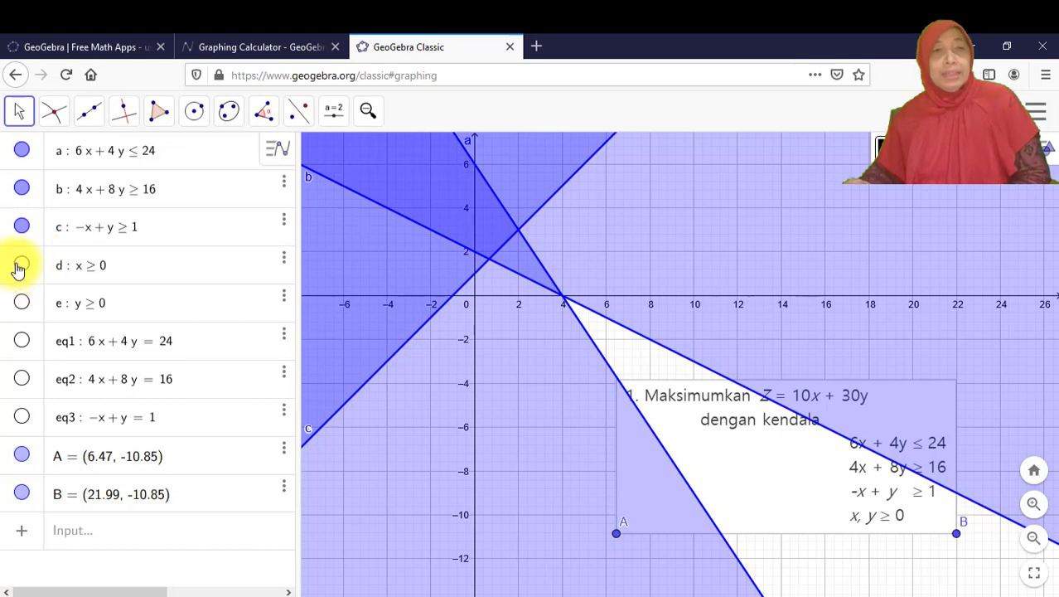
left_click(22, 265)
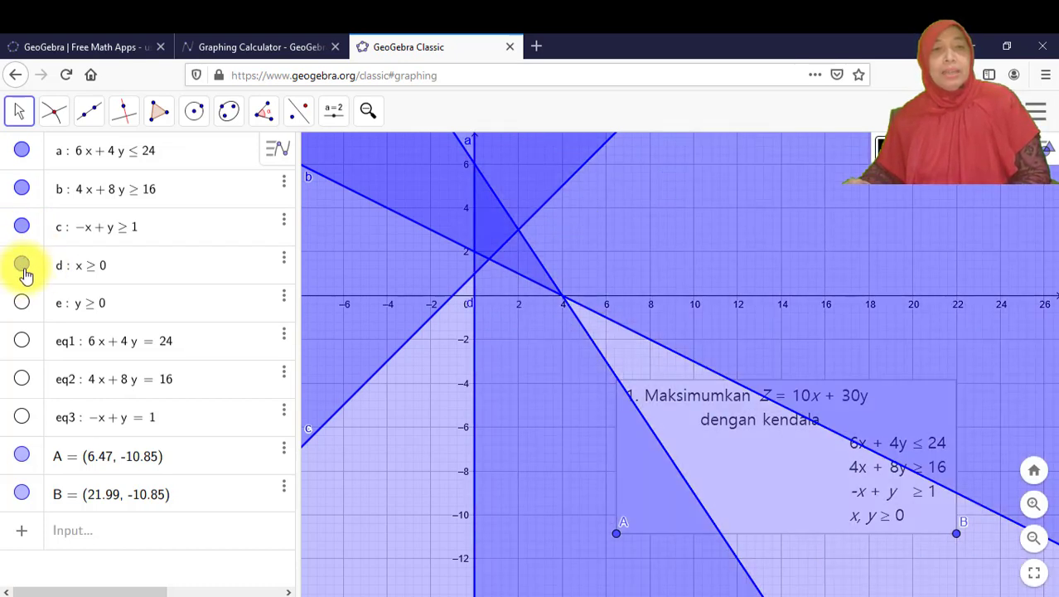
left_click(21, 305)
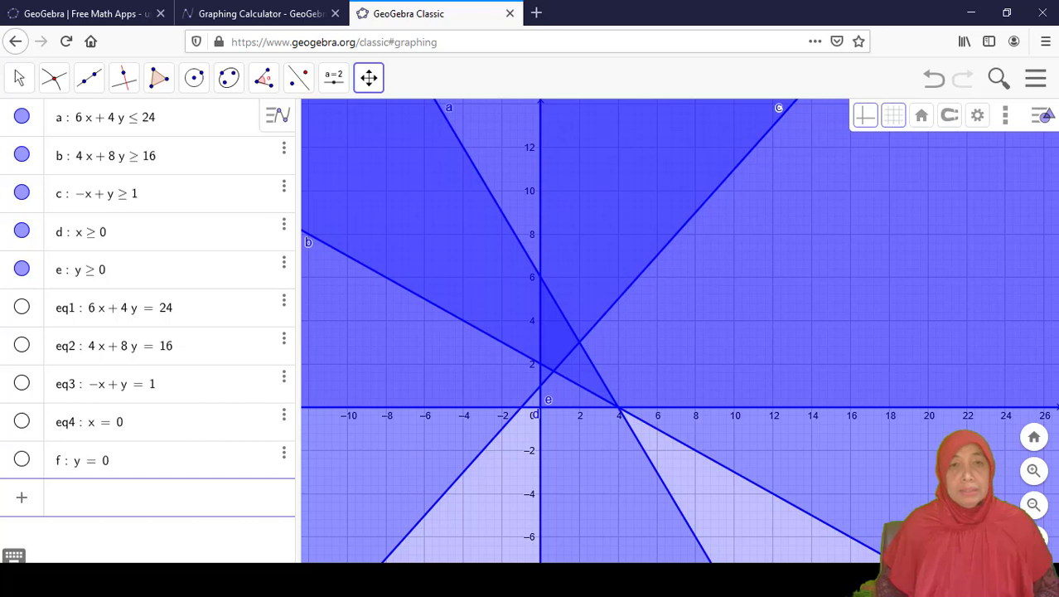
Create the combined solution region by entering the conjunction a ∧ b ∧ c ∧ d ∧ e
type("a")
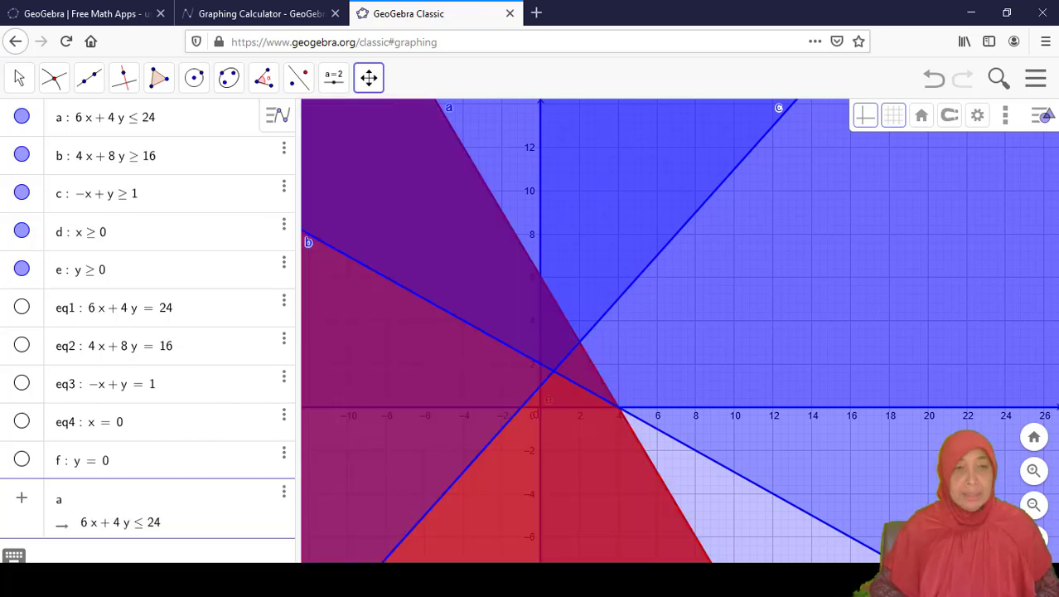
type("&&")
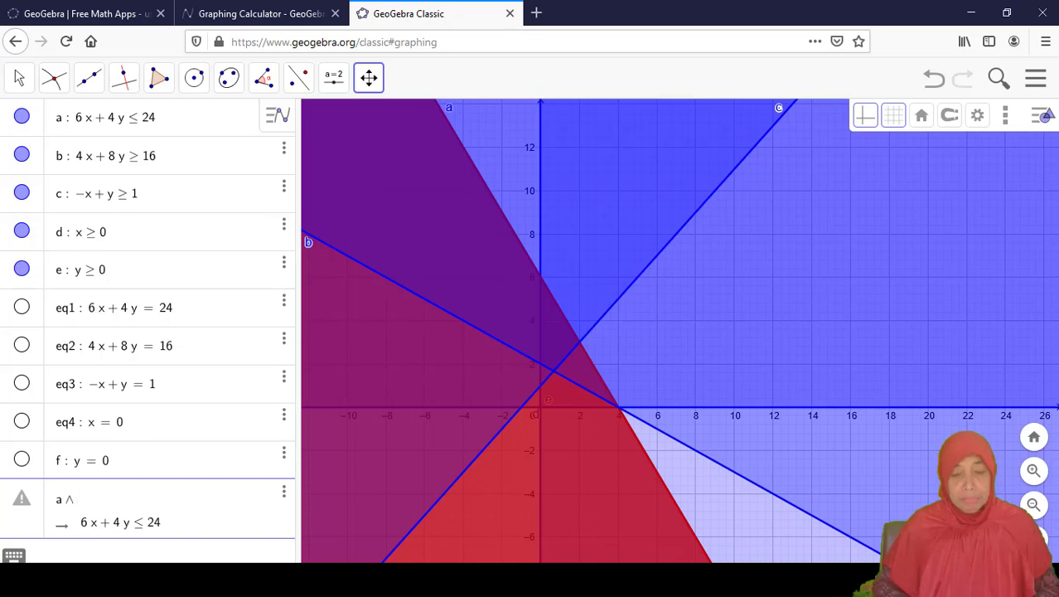
type("b")
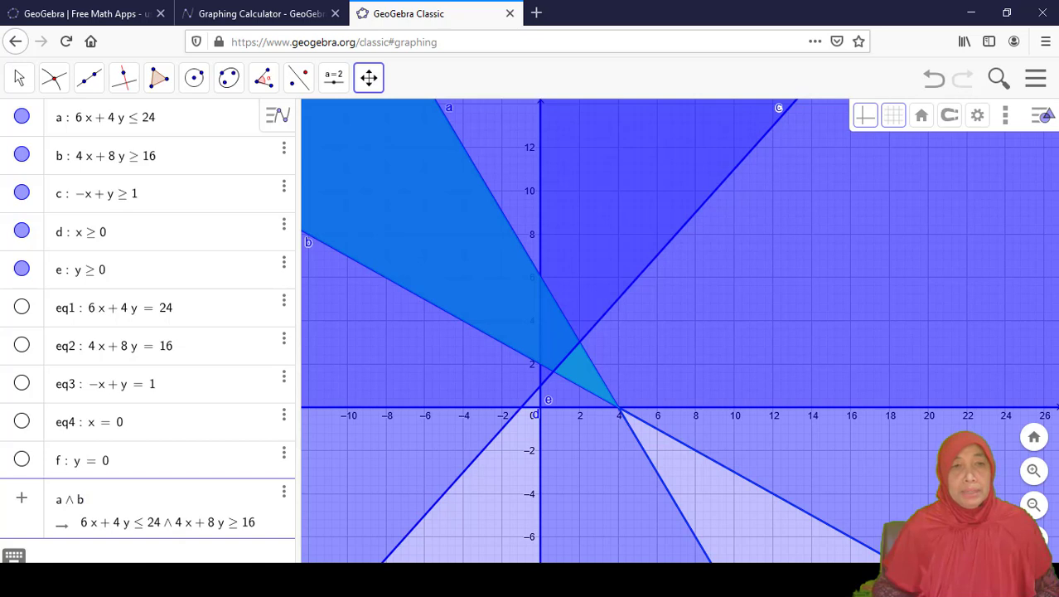
type("&")
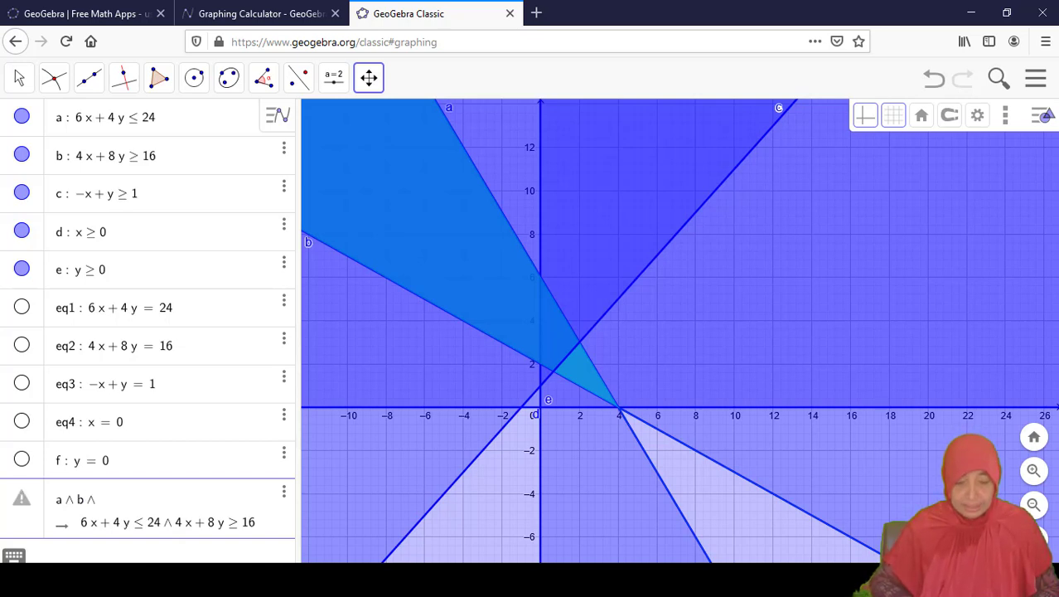
type("c")
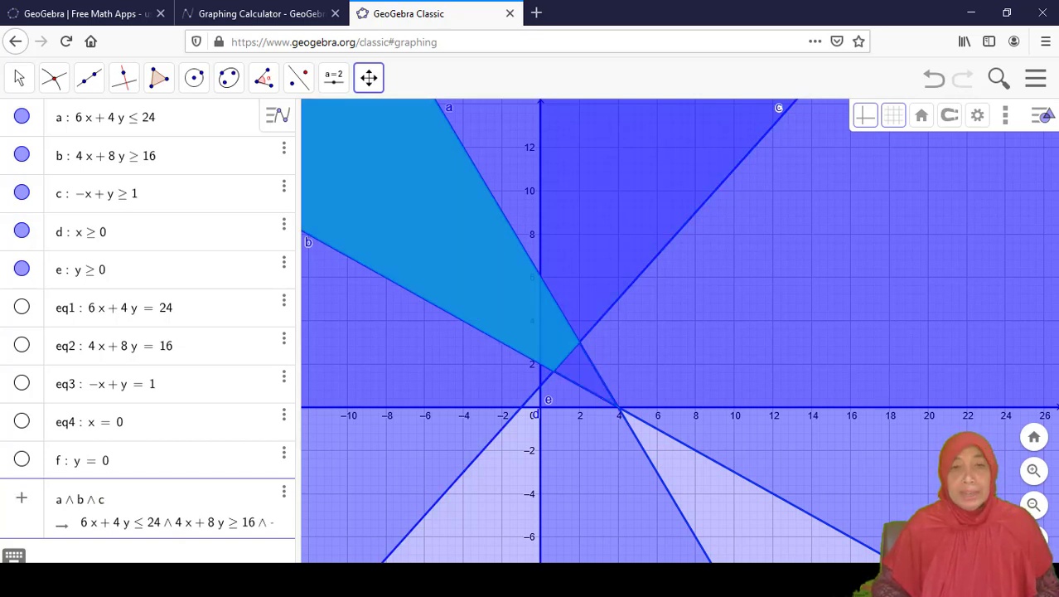
type("&")
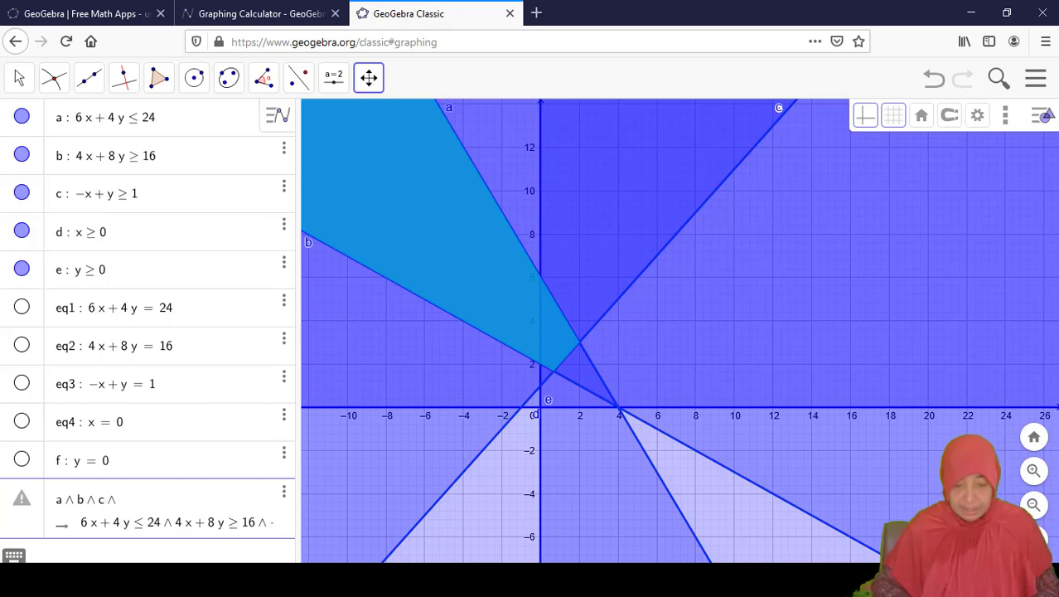
type("d")
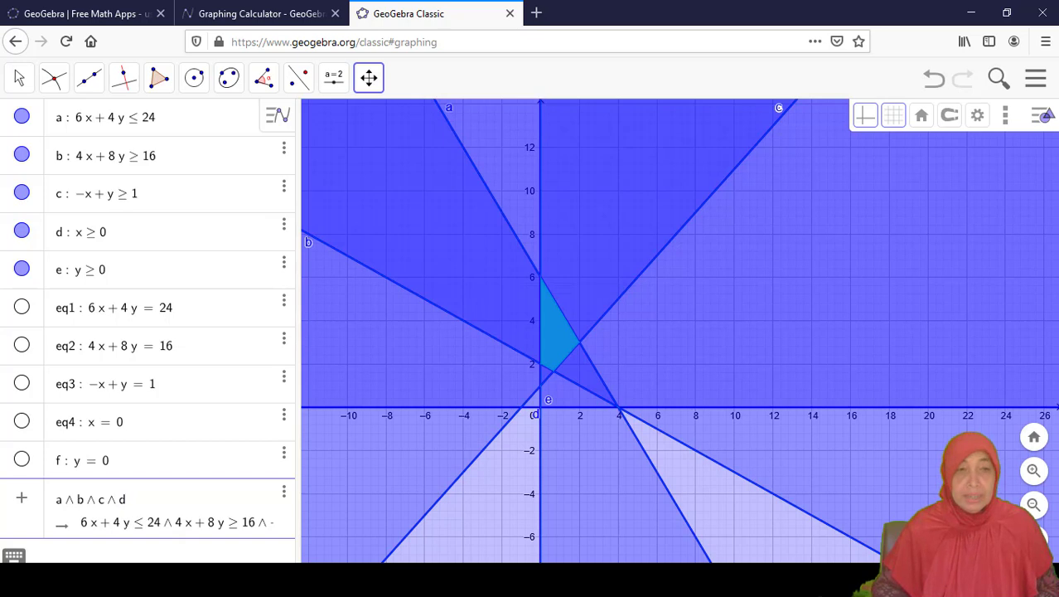
type("&&e")
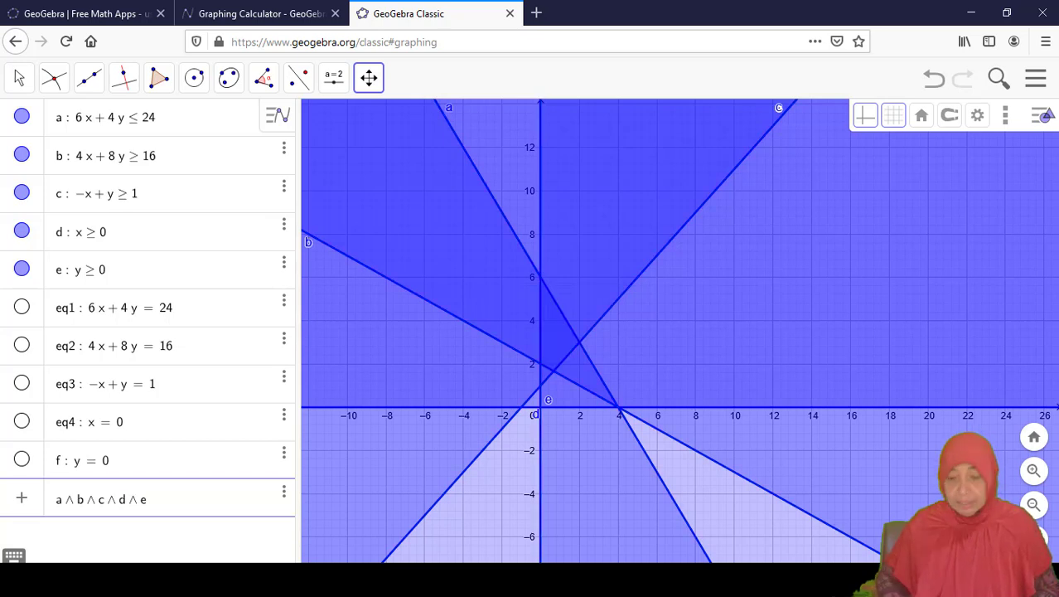
key("Return")
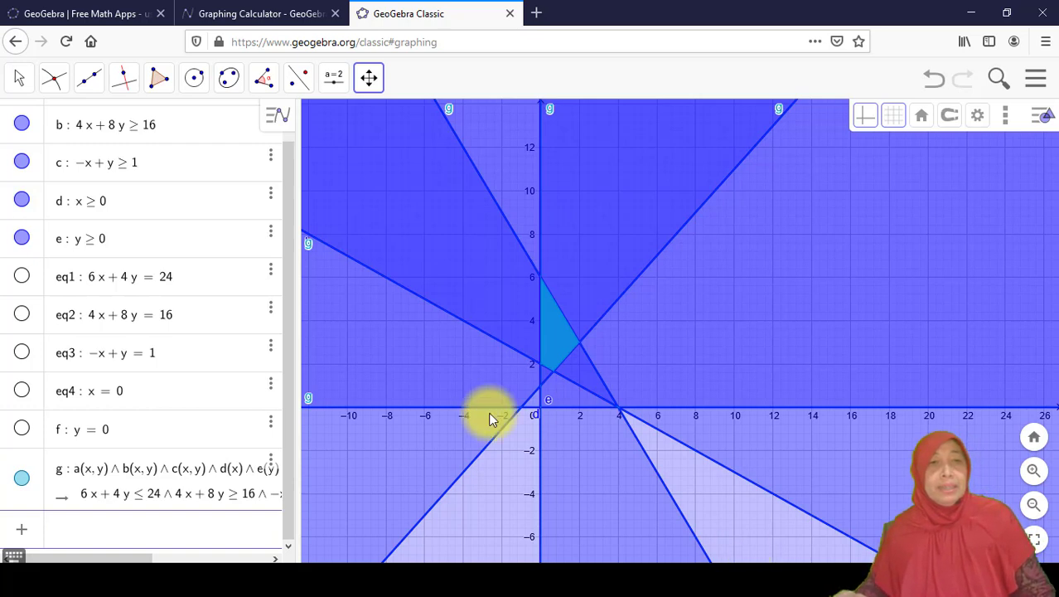
Hide the individual inequalities a to e so that only the combined region g stays shaded
left_click(21, 237)
left_click(21, 200)
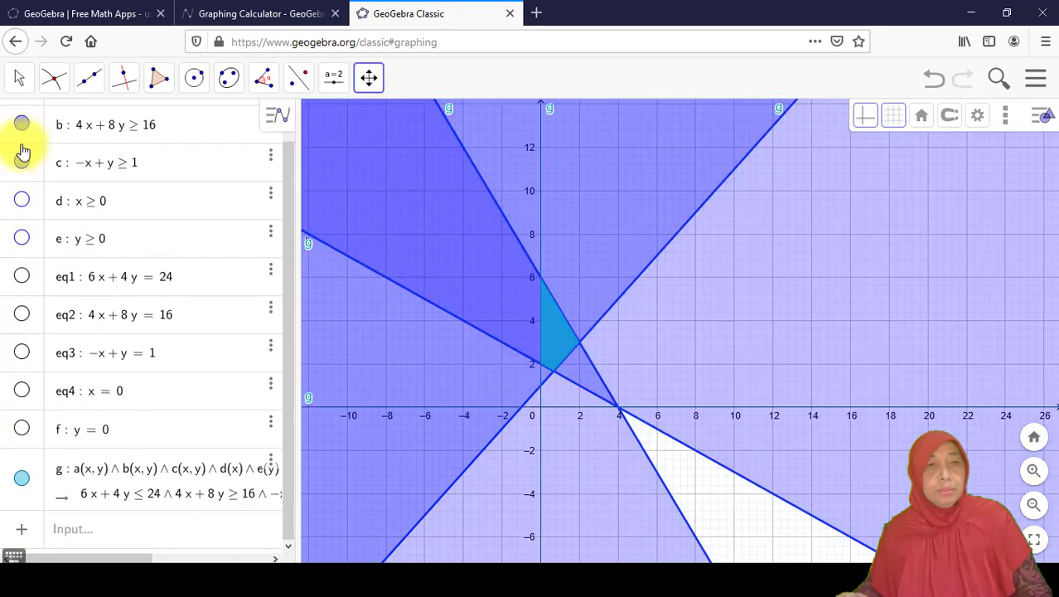
left_click(21, 161)
left_click(22, 125)
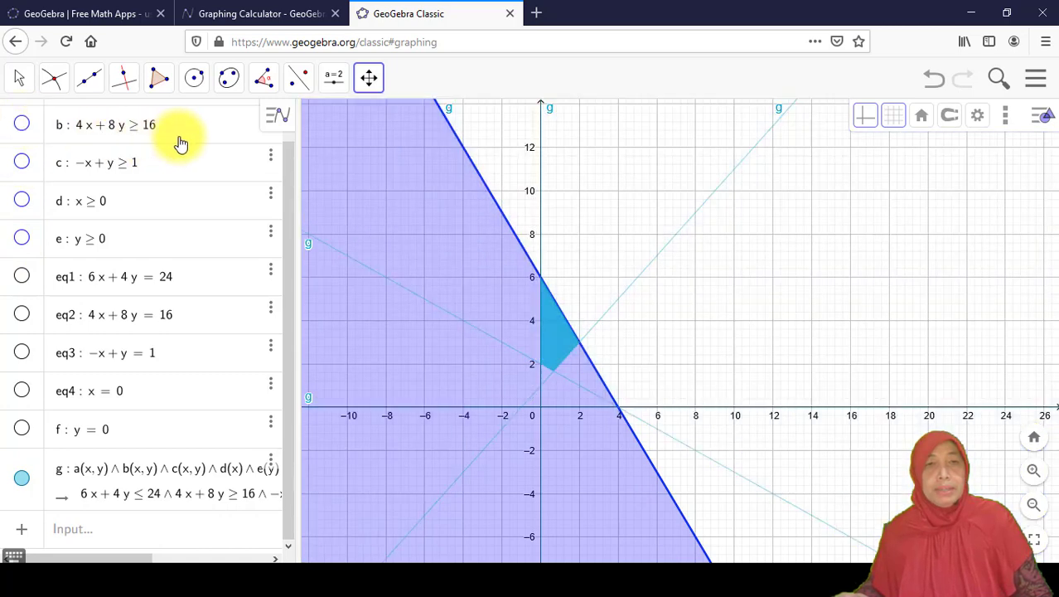
left_click_drag(284, 193, 296, 153)
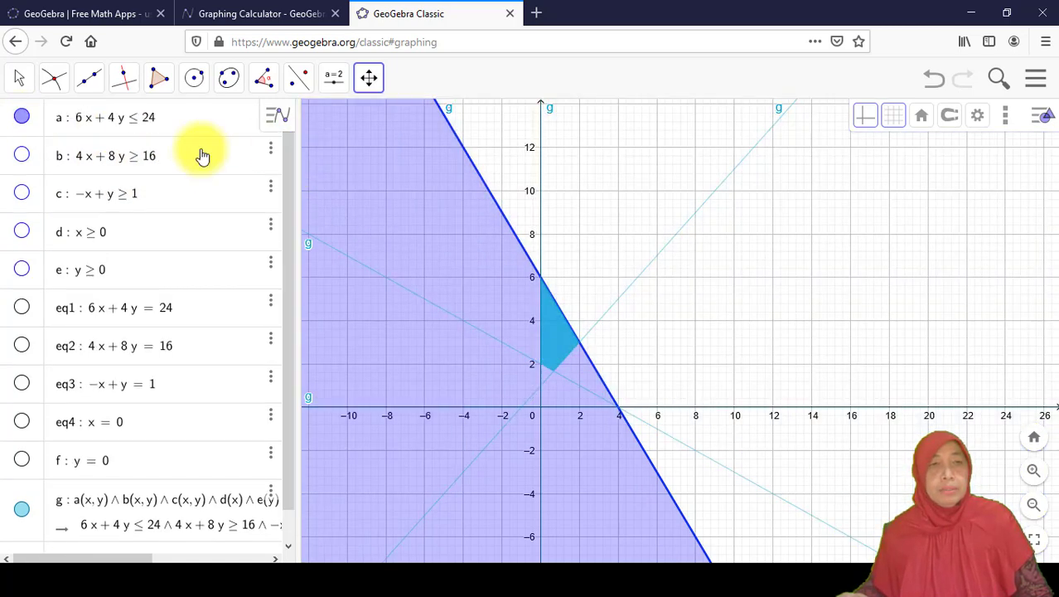
left_click(21, 117)
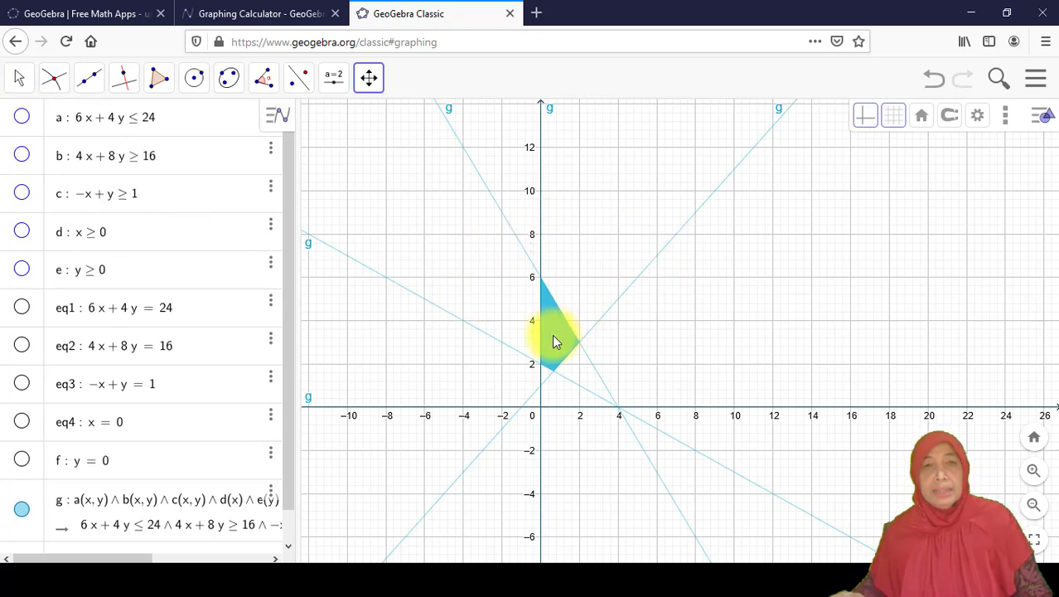
Enlarge the graph around the shaded solution region and shift it so the whole region is in view for examination
left_click(368, 78)
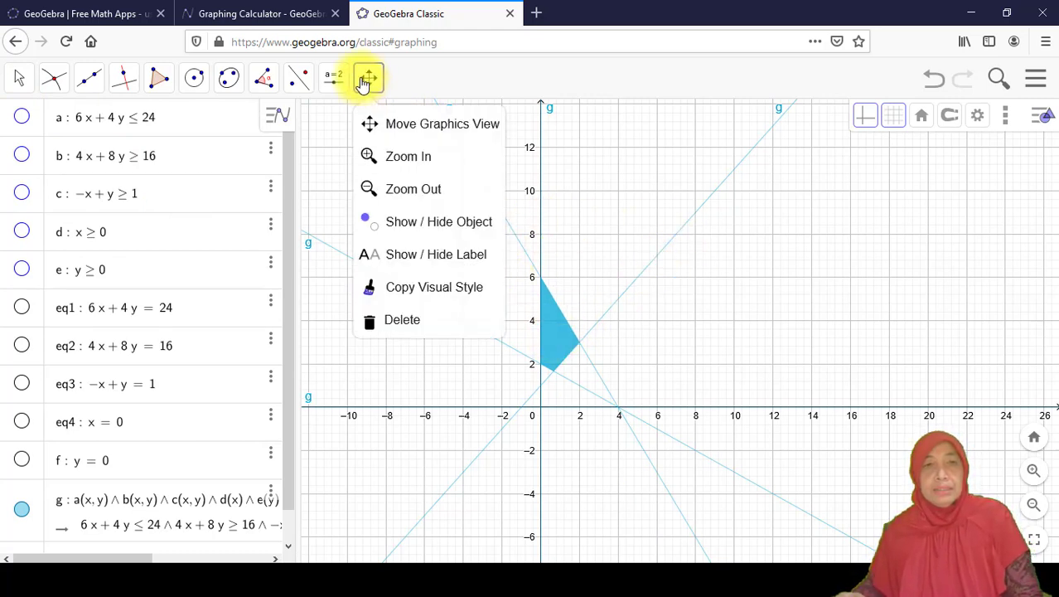
left_click(408, 189)
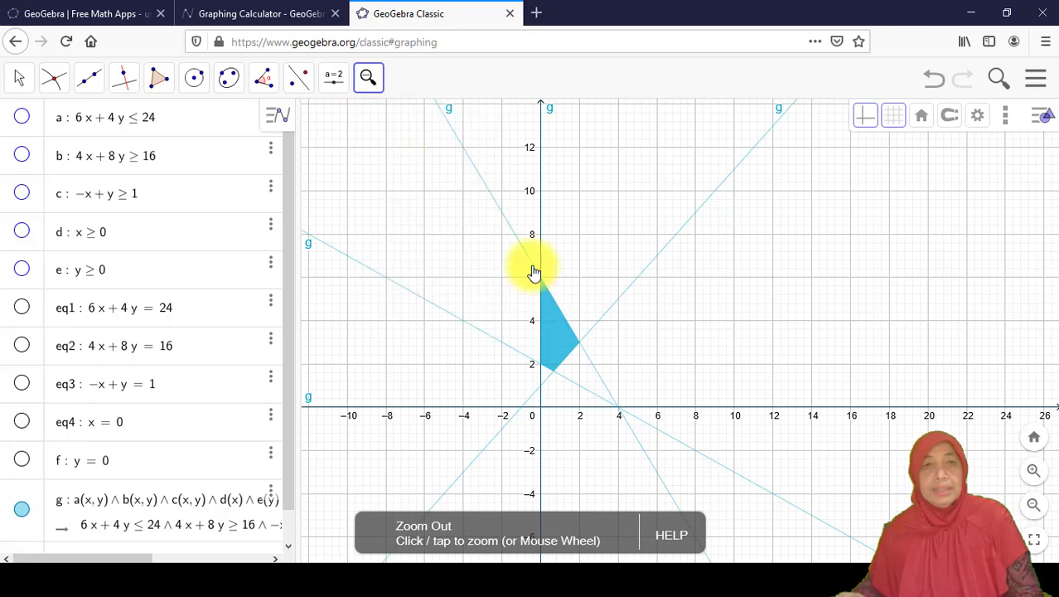
left_click(365, 83)
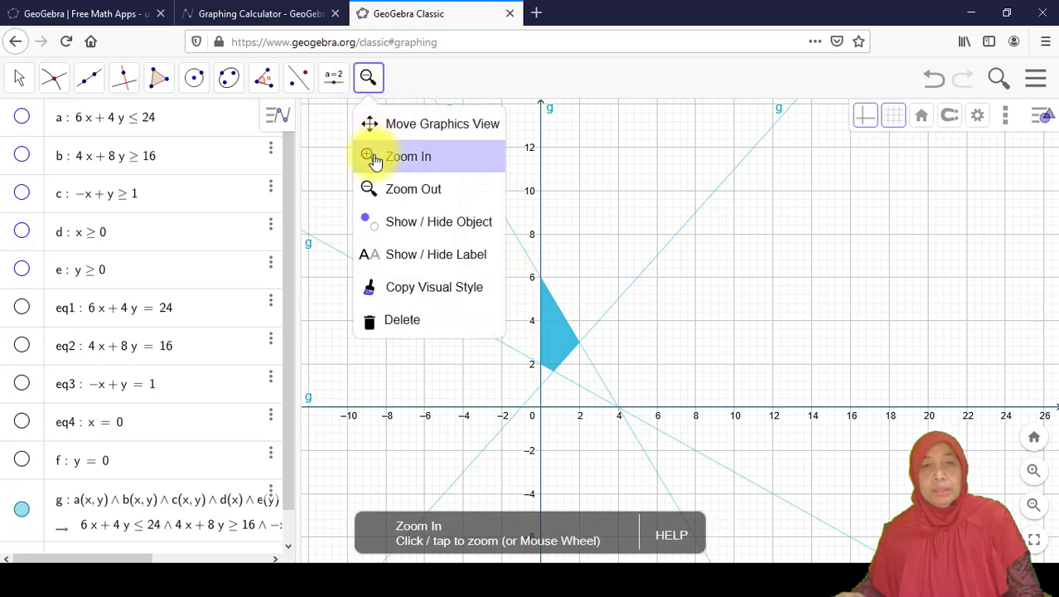
left_click(372, 157)
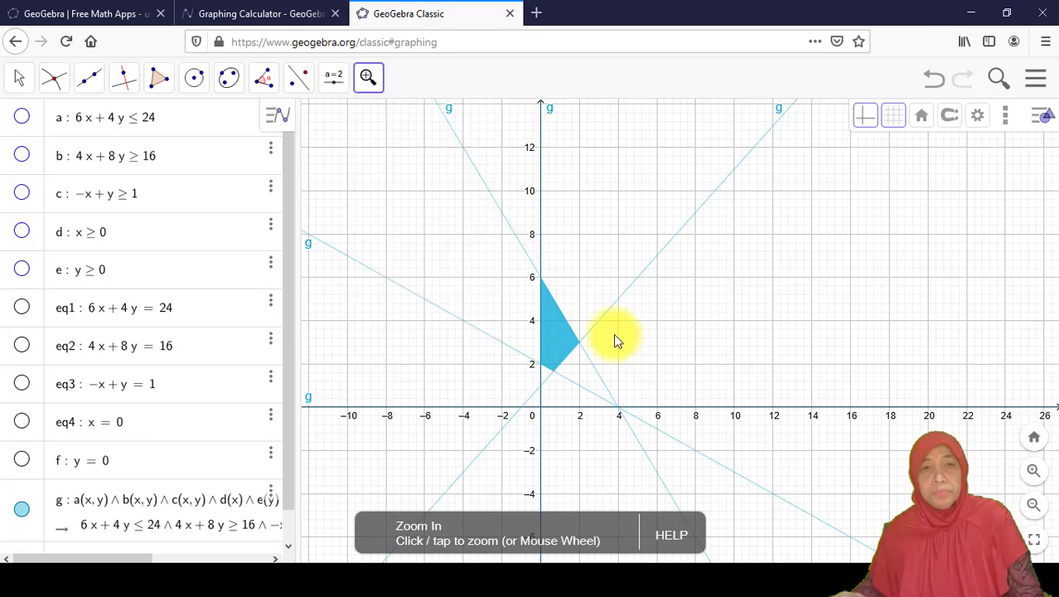
left_click(1029, 507)
left_click(1033, 472)
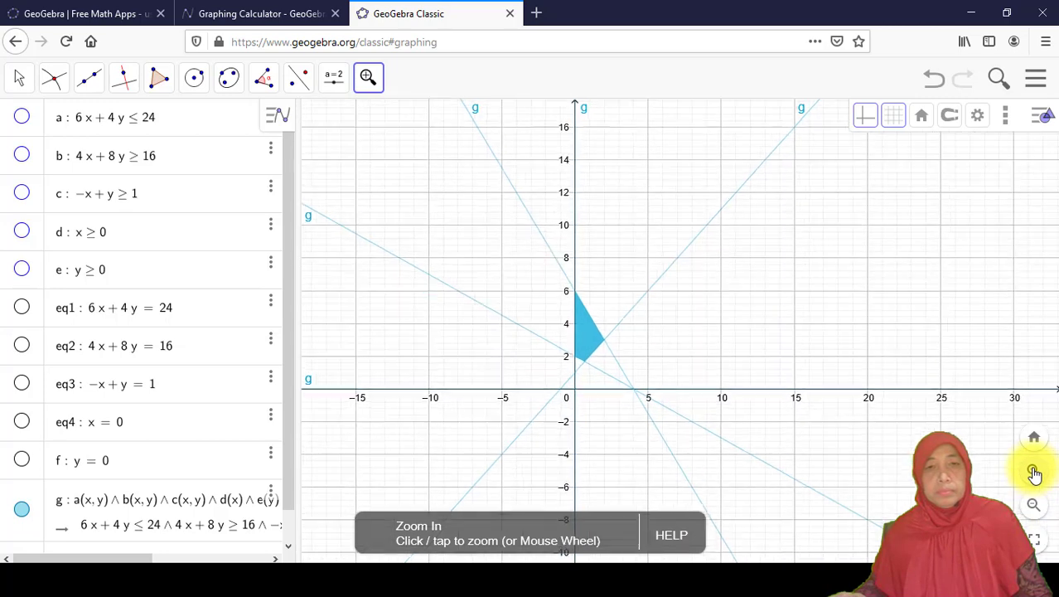
left_click(1033, 472)
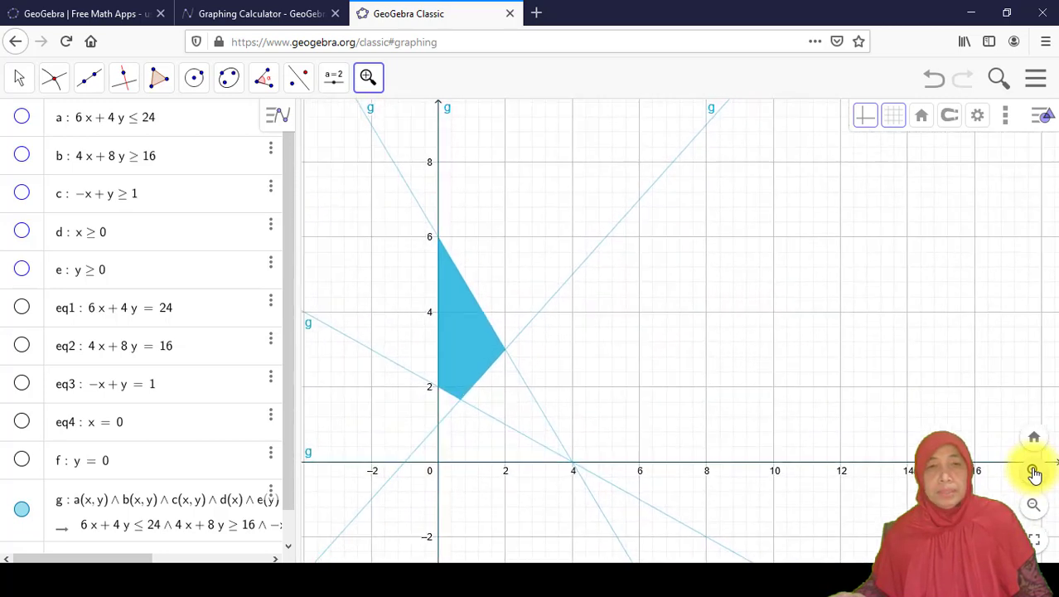
left_click(1033, 472)
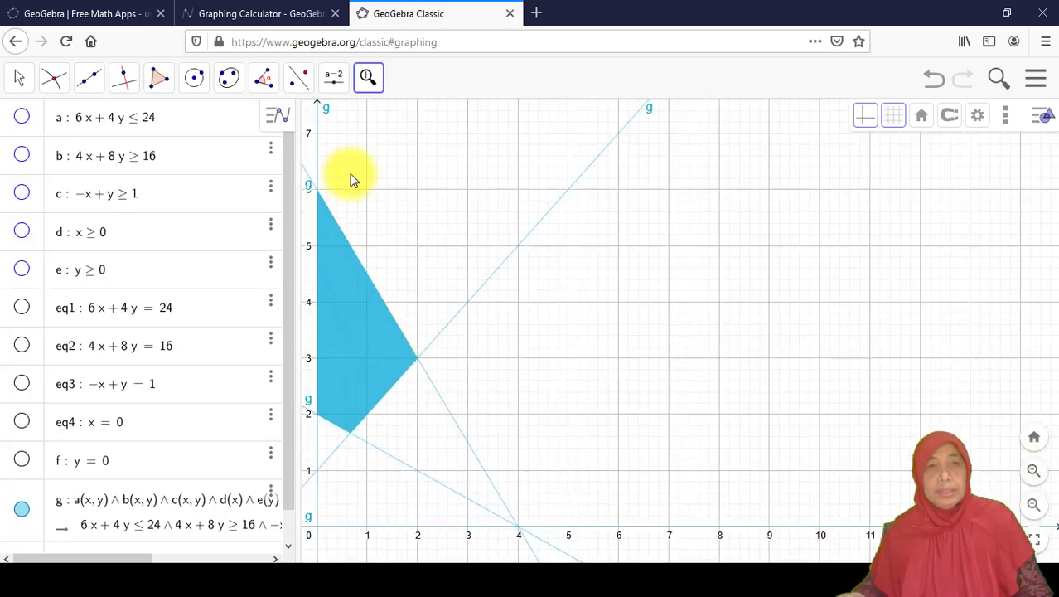
left_click(368, 77)
left_click(373, 123)
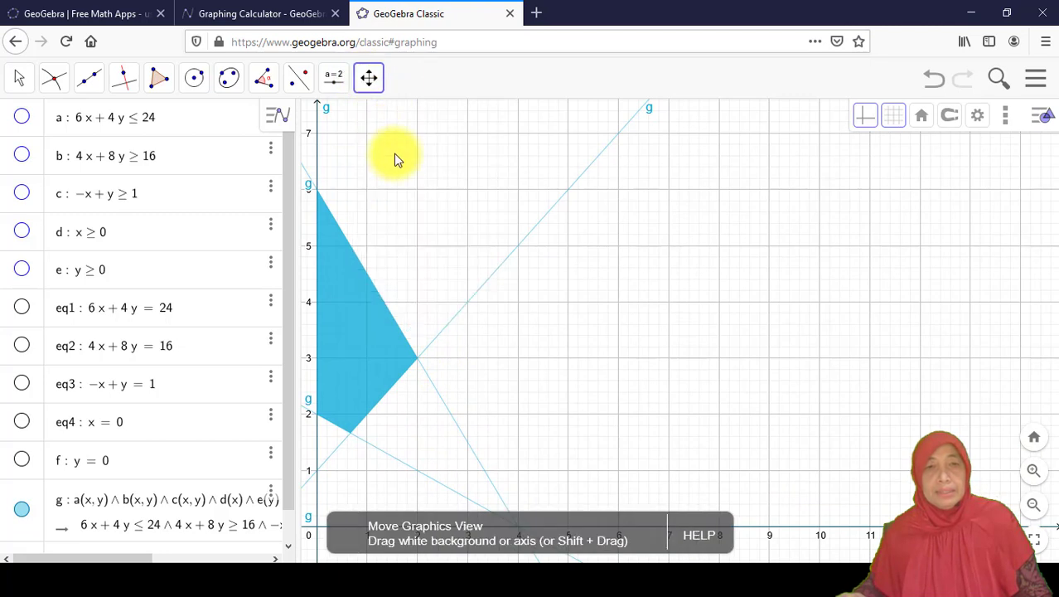
left_click_drag(472, 218, 567, 187)
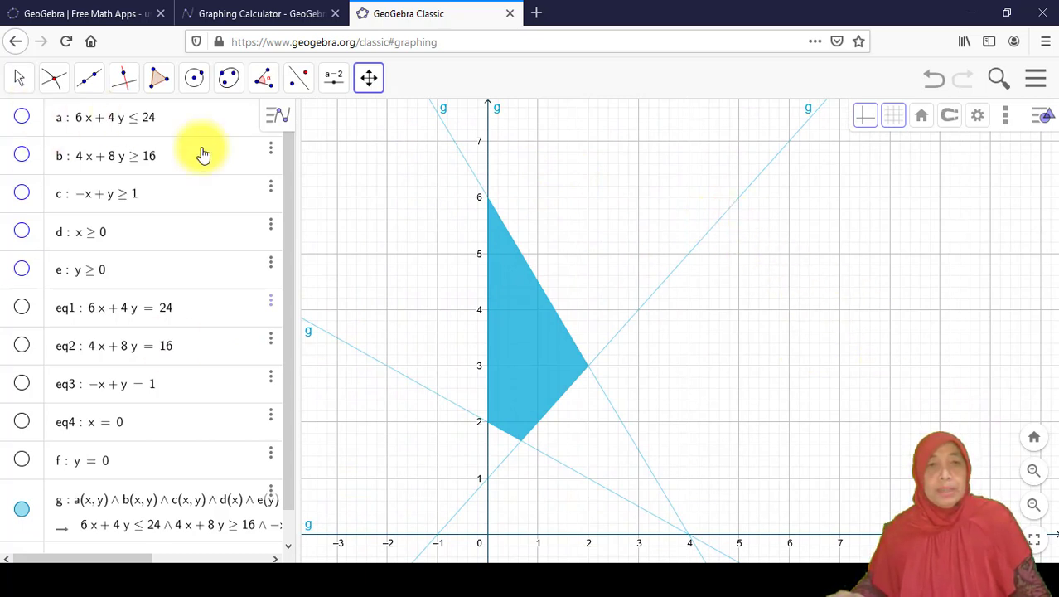
Show the boundary lines 6x + 4y = 24, 4x + 8y = 16, −x + y = 1 and x = 0
scroll(292, 174, "down", 2)
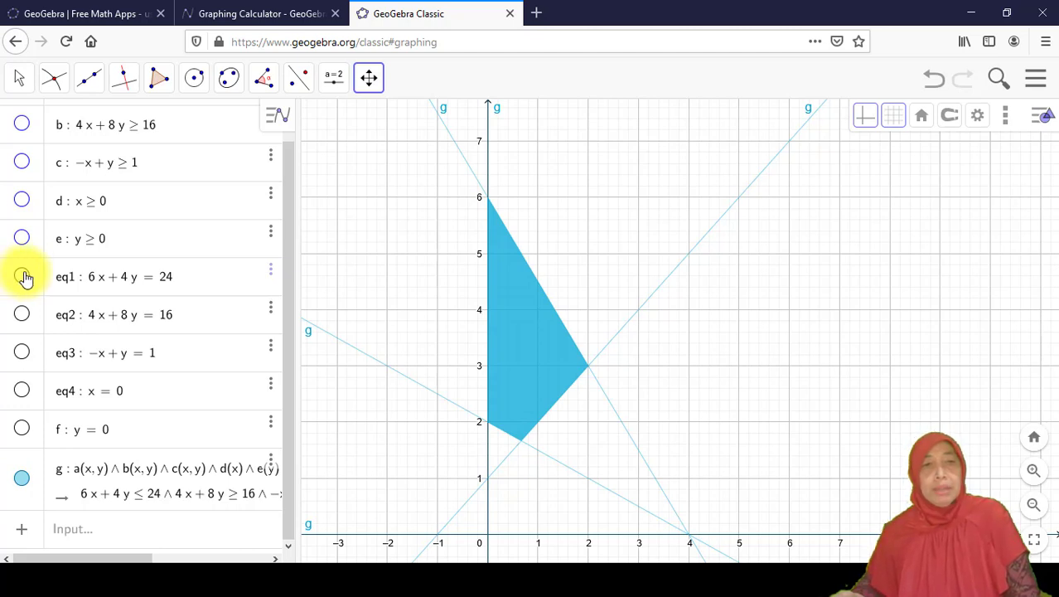
left_click(22, 276)
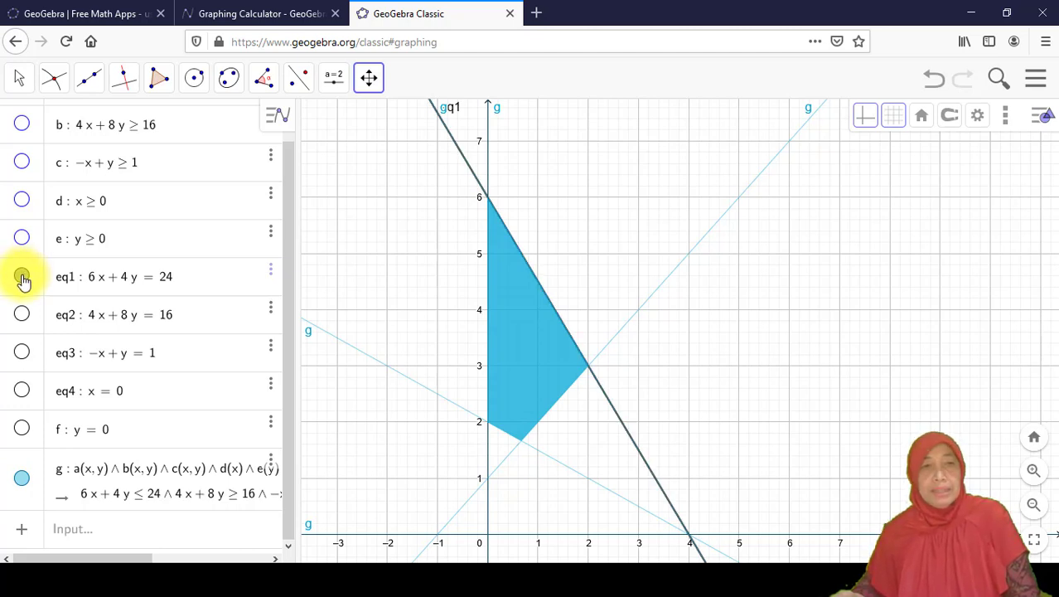
left_click(21, 319)
left_click(23, 353)
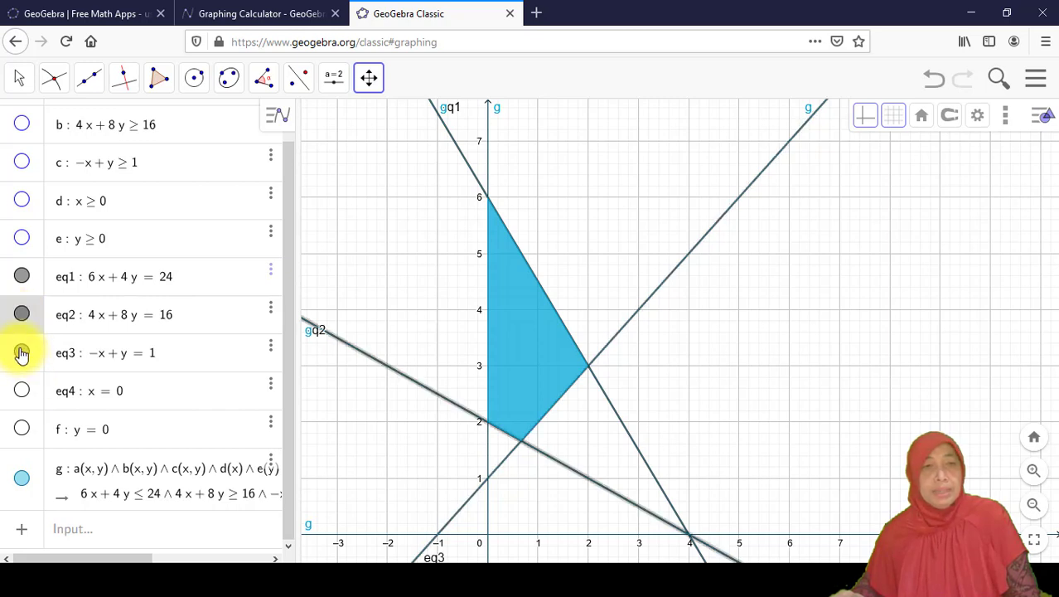
left_click(21, 391)
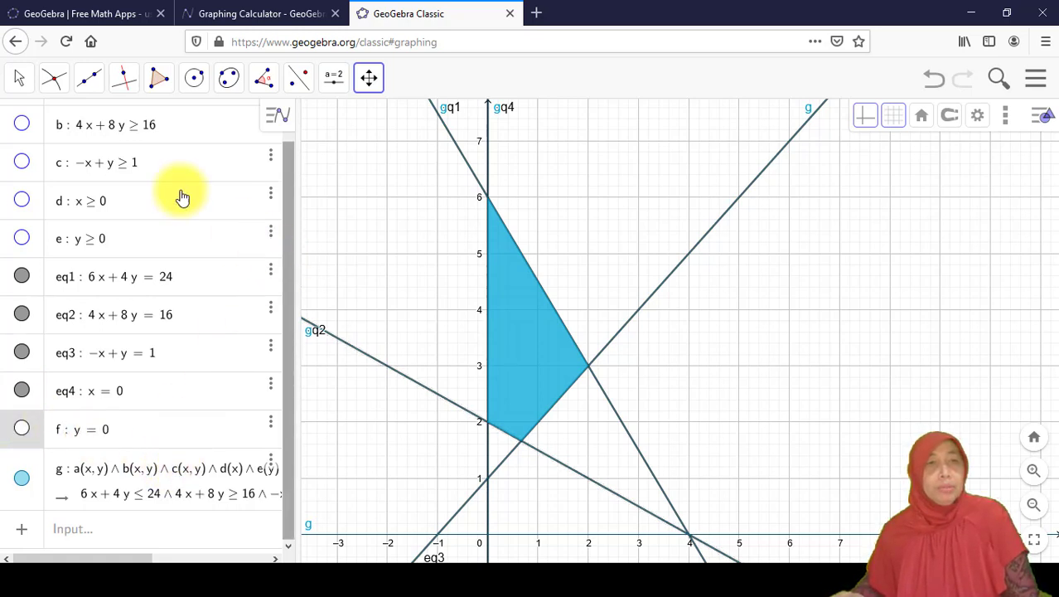
Mark the corner point where 6x + 4y = 24 meets x = 0 with the Intersect tool
left_click(50, 78)
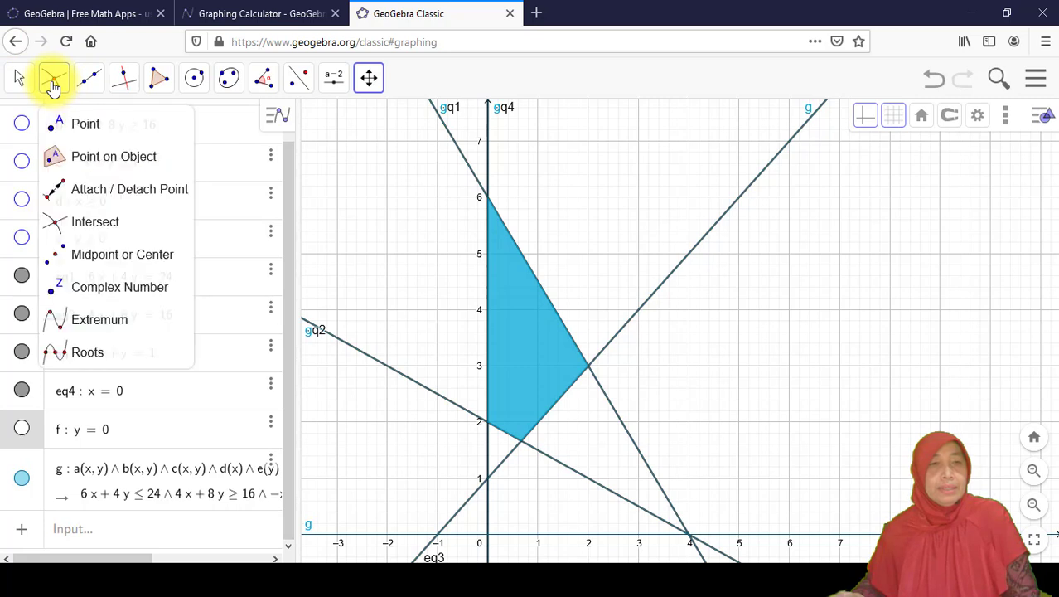
left_click(89, 226)
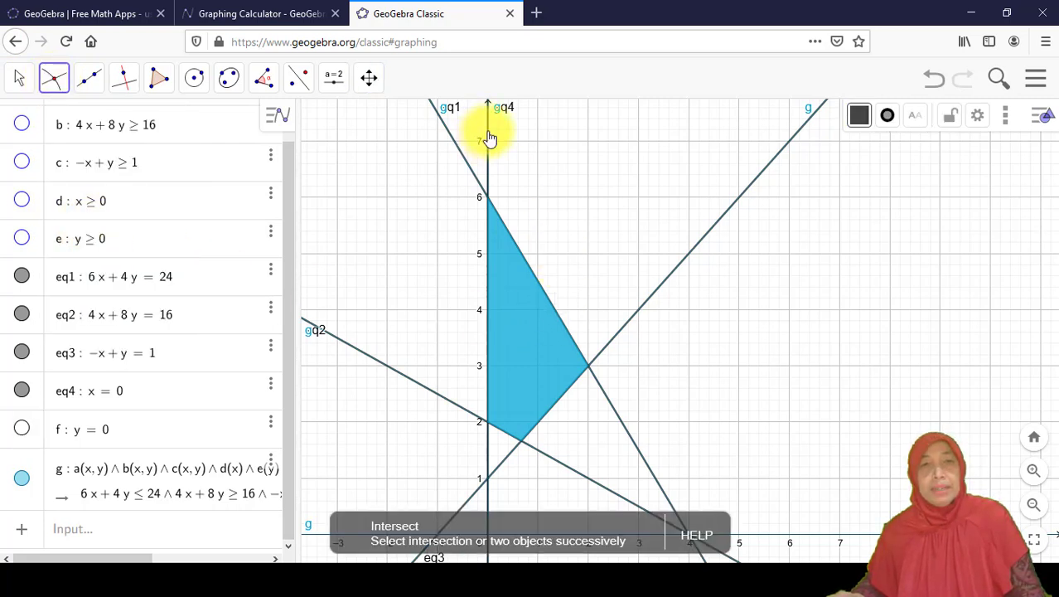
left_click(490, 138)
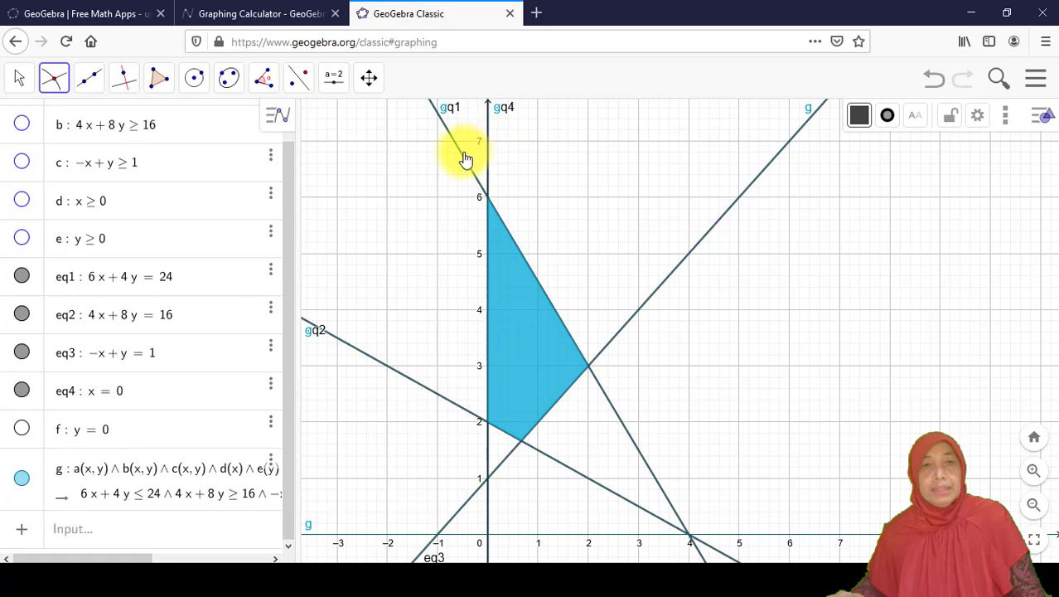
left_click(465, 159)
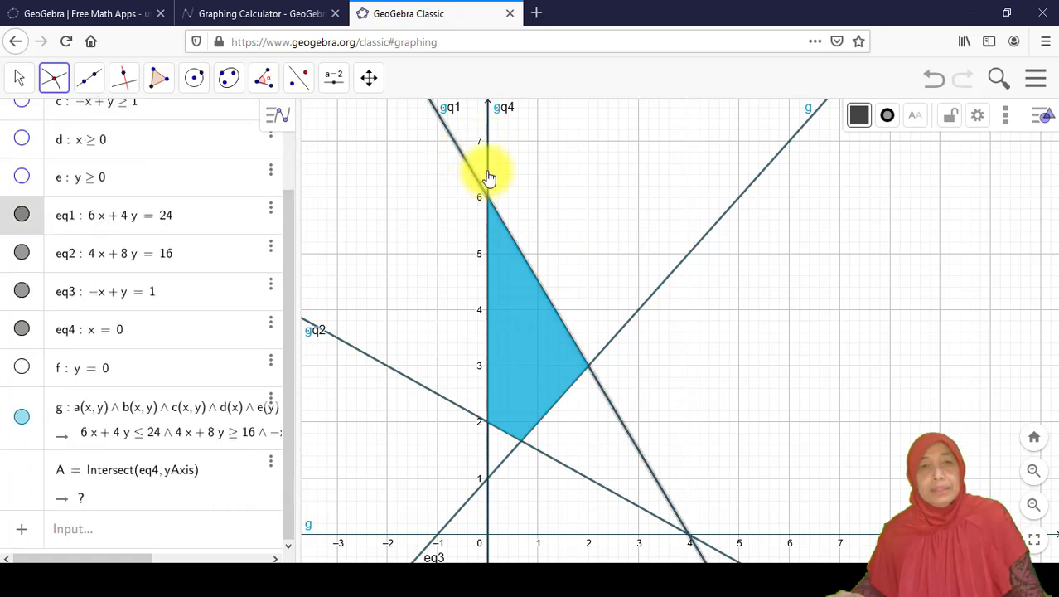
left_click(487, 184)
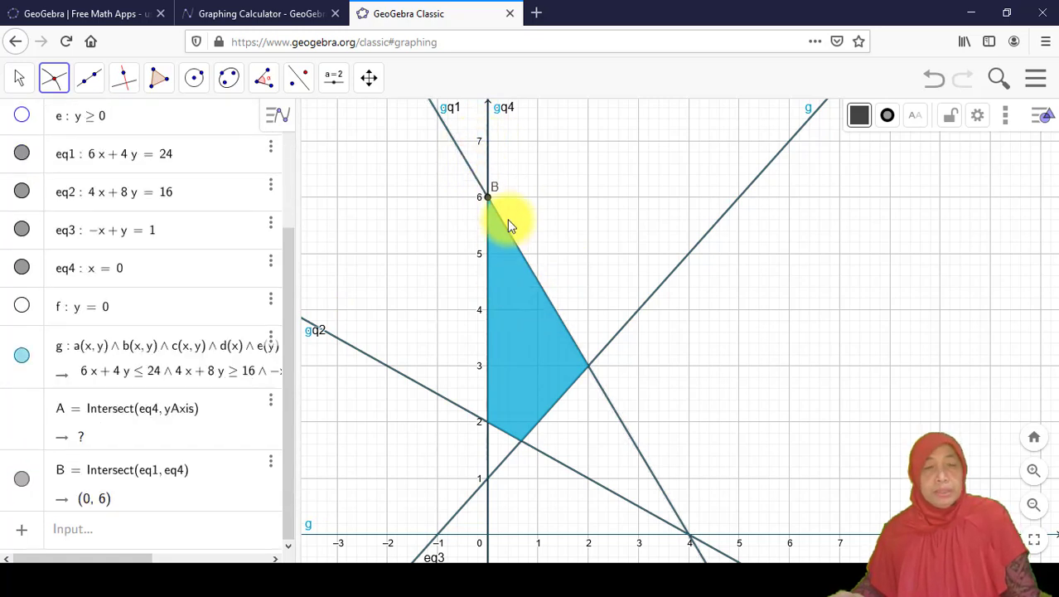
Mark the intersections of −x + y = 1 with 6x + 4y = 24 and with 4x + 8y = 16
left_click(646, 310)
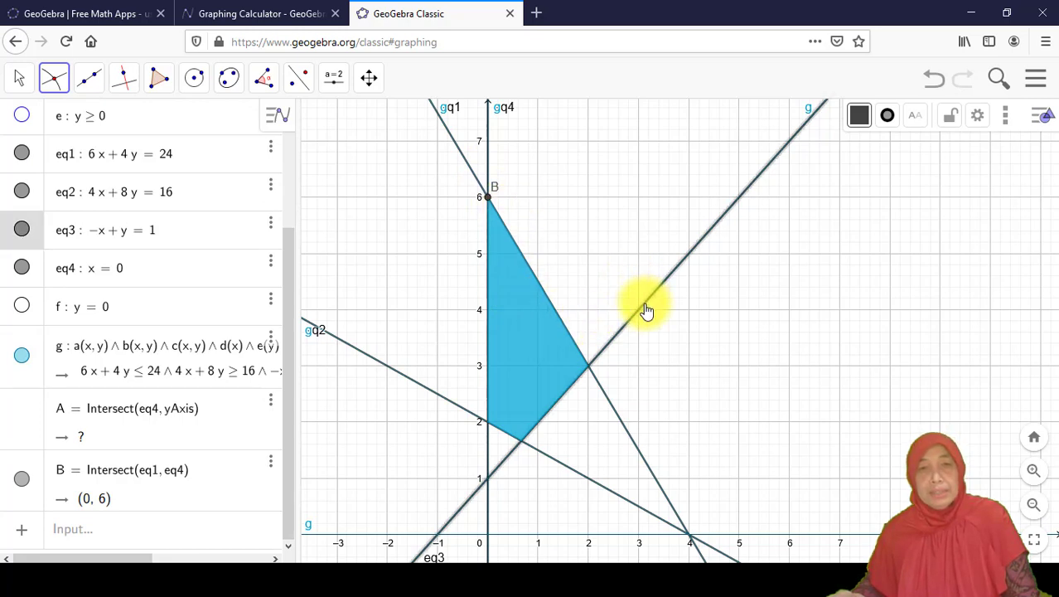
left_click(610, 403)
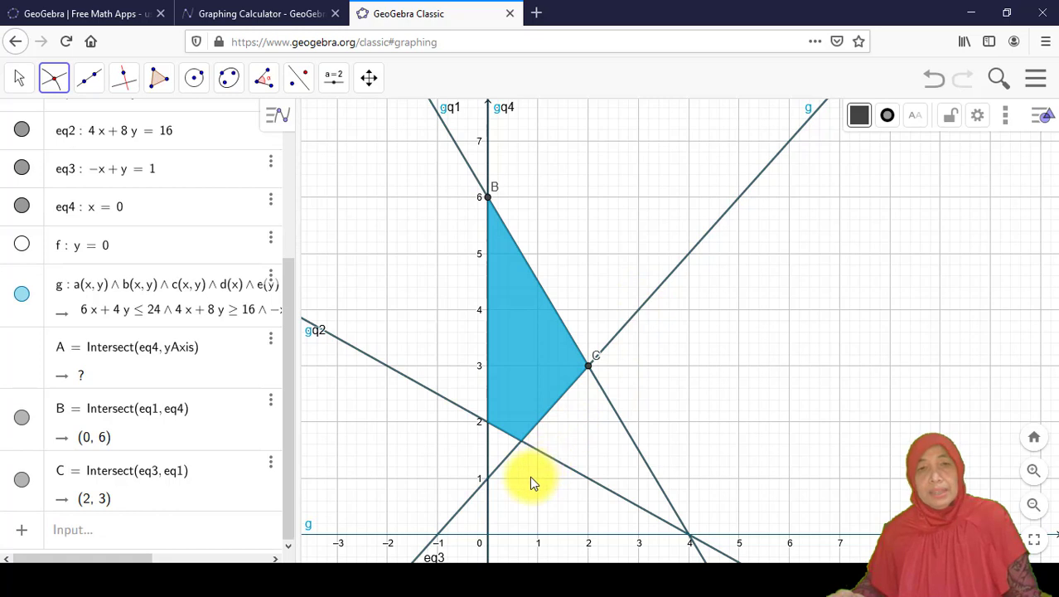
left_click(549, 457)
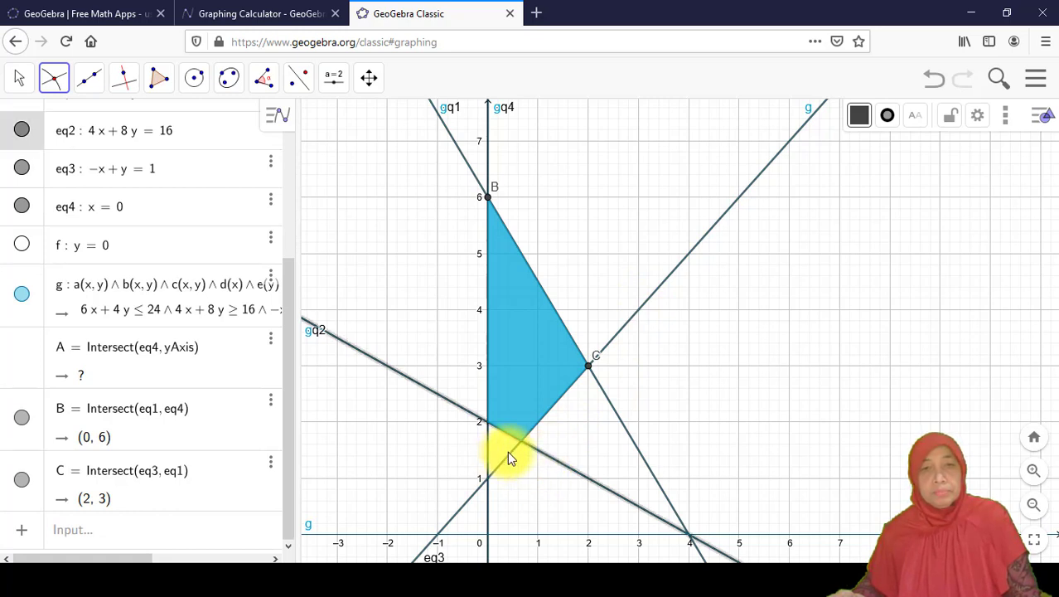
left_click(507, 451)
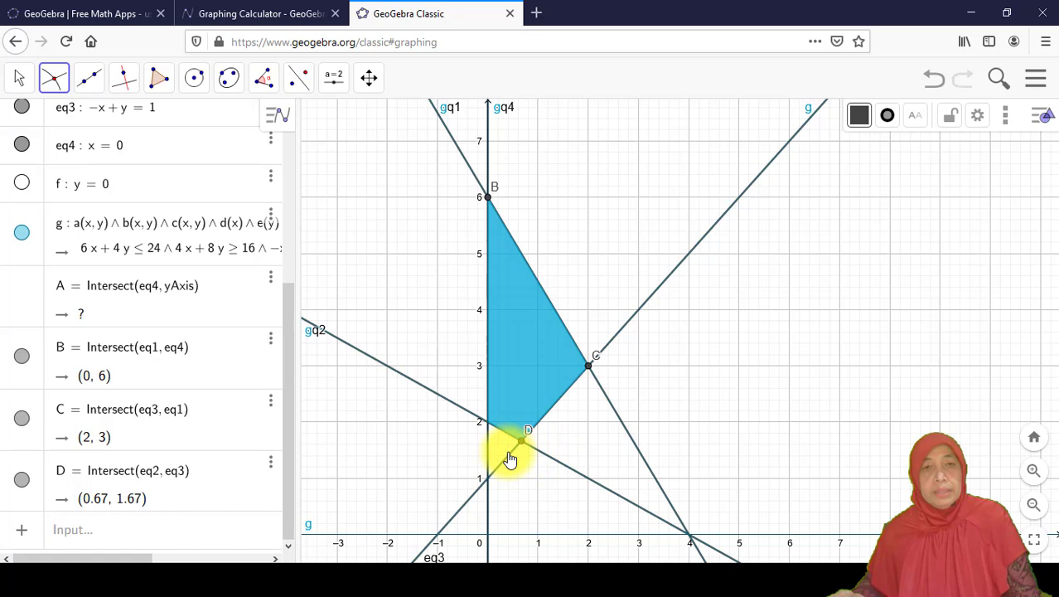
Mark the corner point where x = 0 meets 4x + 8y = 16, and delete the undefined intersection A
left_click(488, 373)
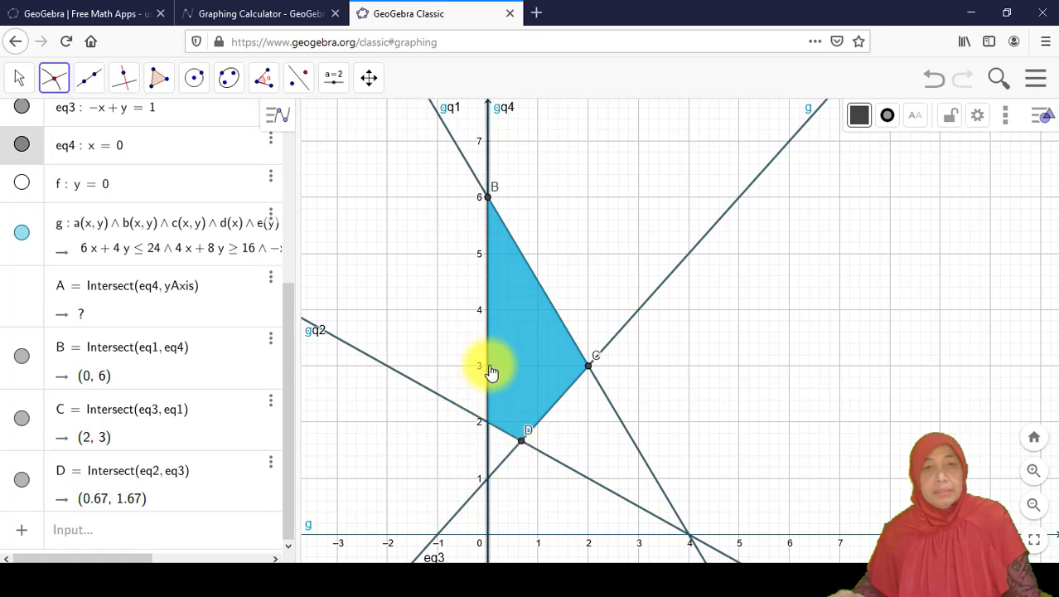
left_click(429, 391)
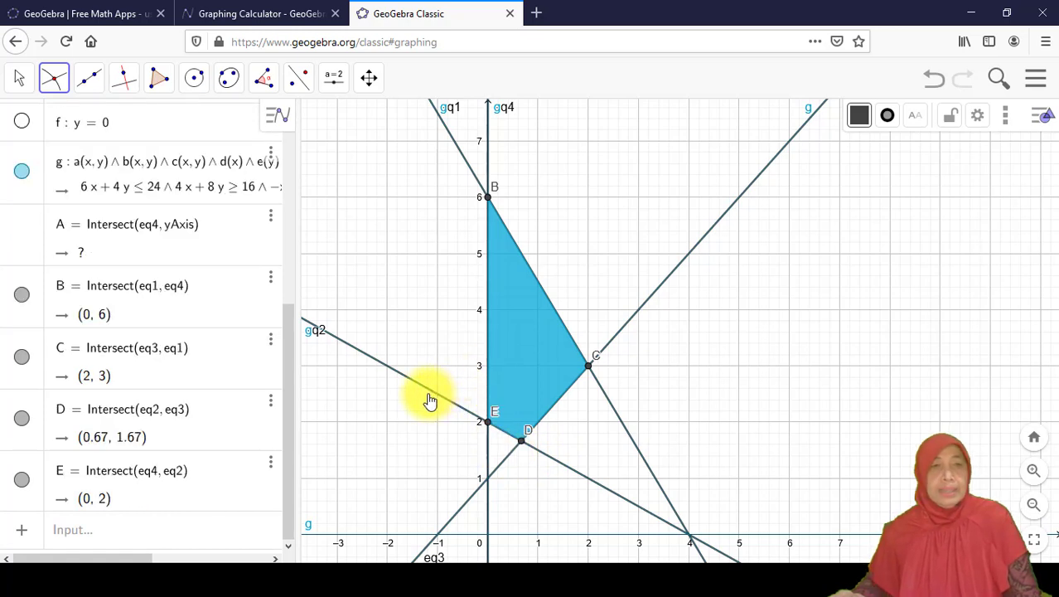
left_click(270, 216)
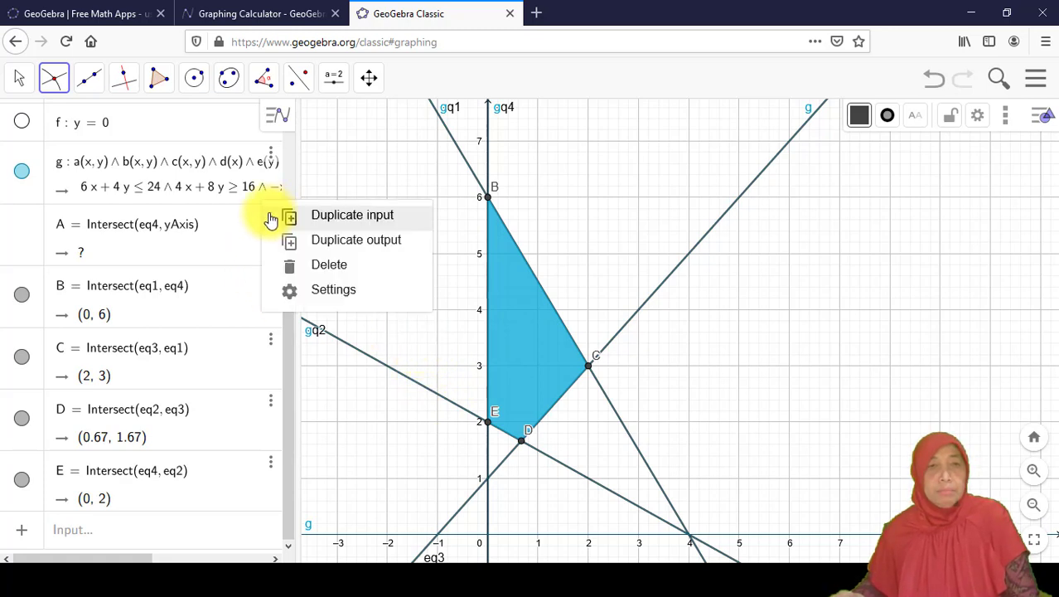
left_click(328, 265)
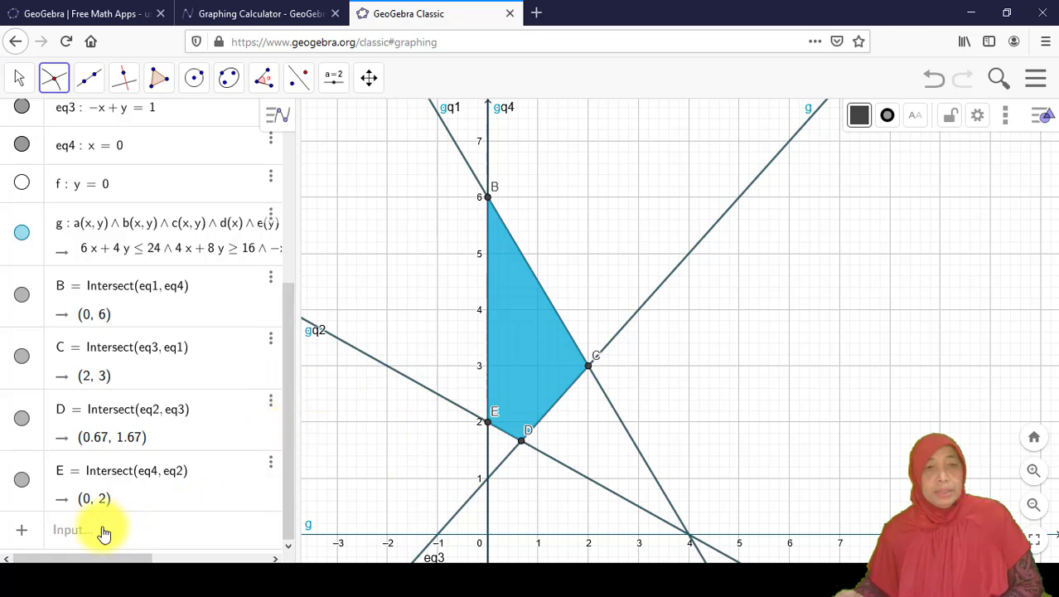
Define the objective function h(x, y) = 10x + 30y
left_click(67, 533)
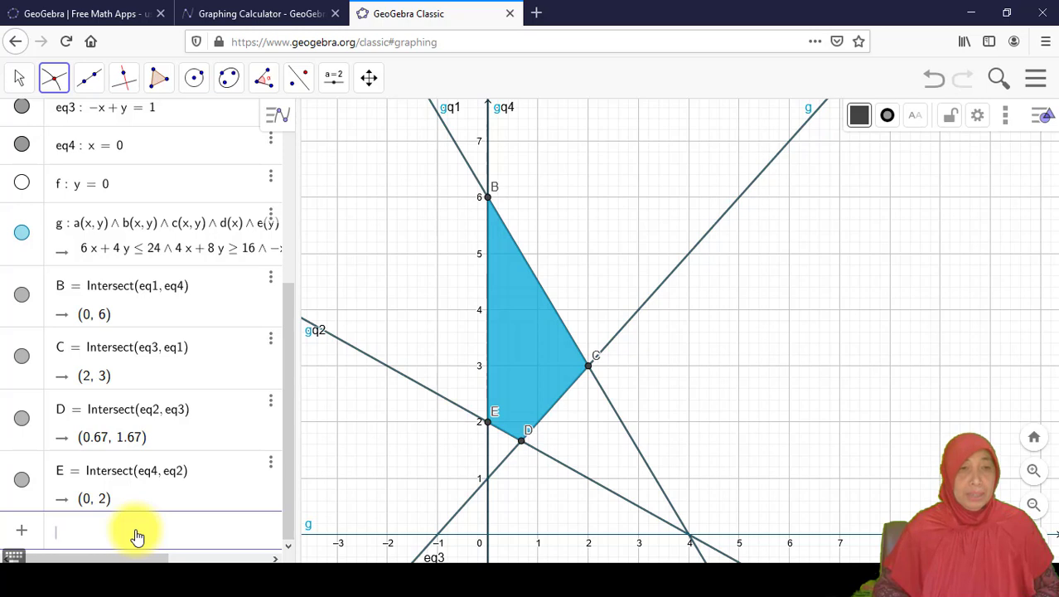
type("h(x)")
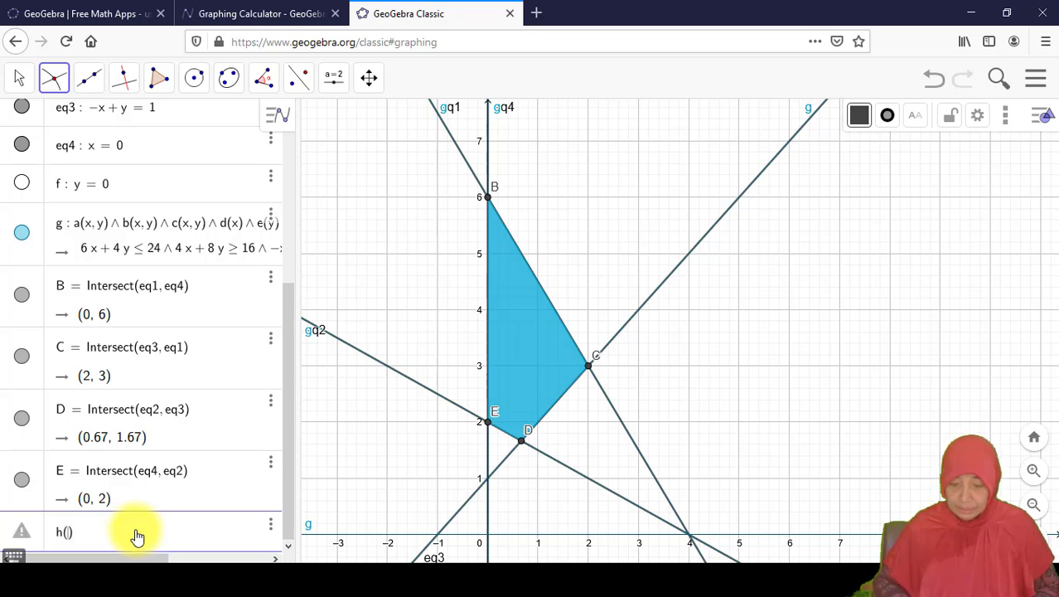
type(",y")
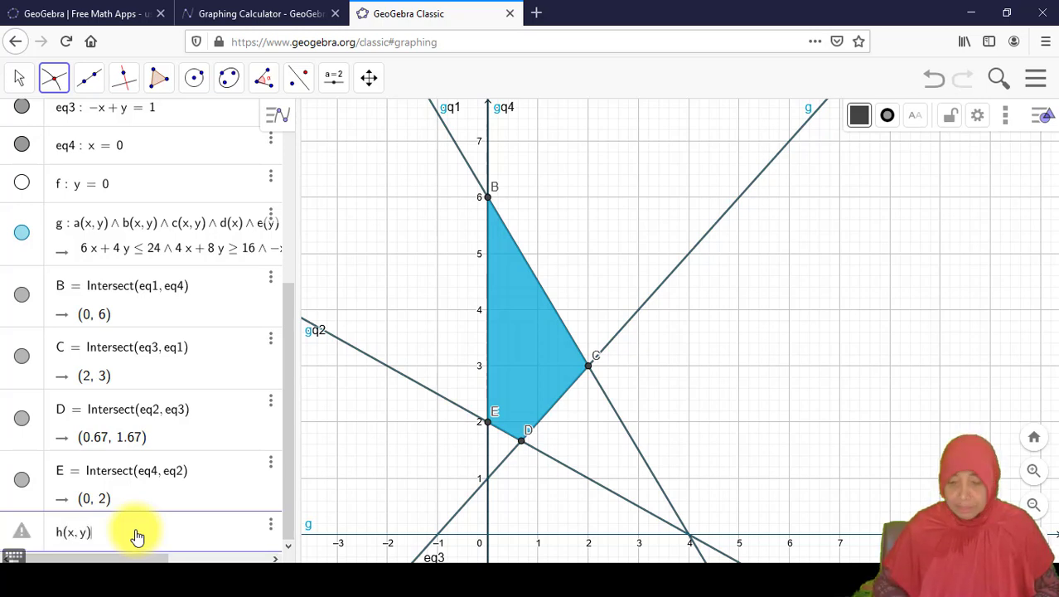
type("=")
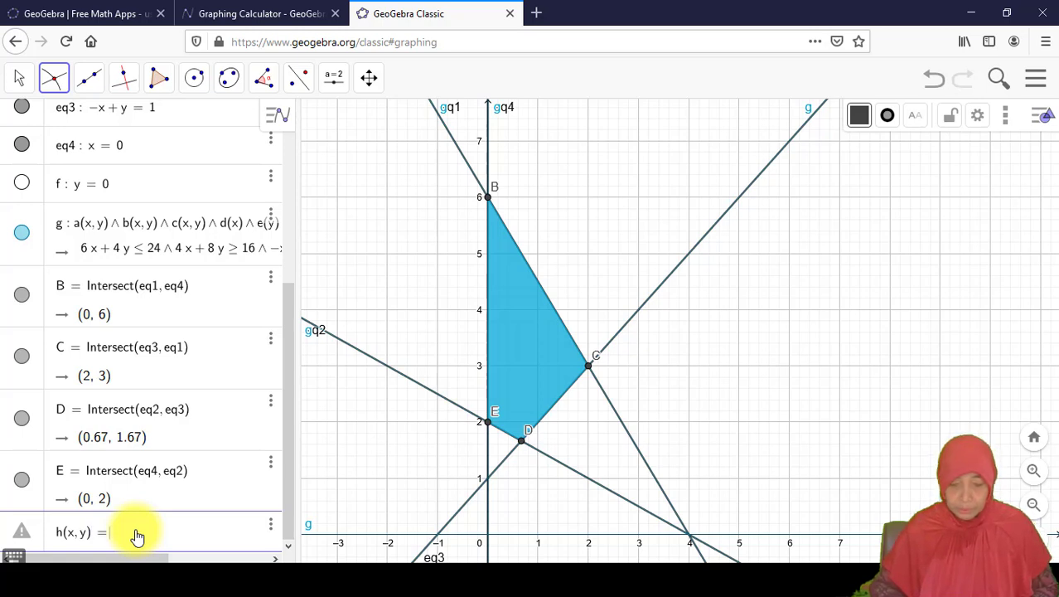
type("10x+30y")
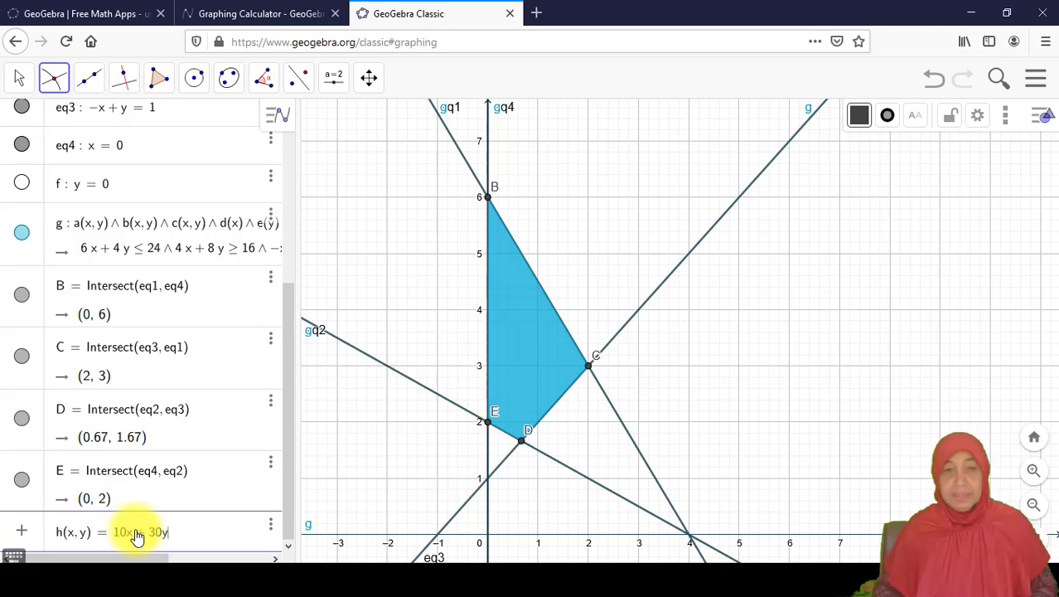
key("Return")
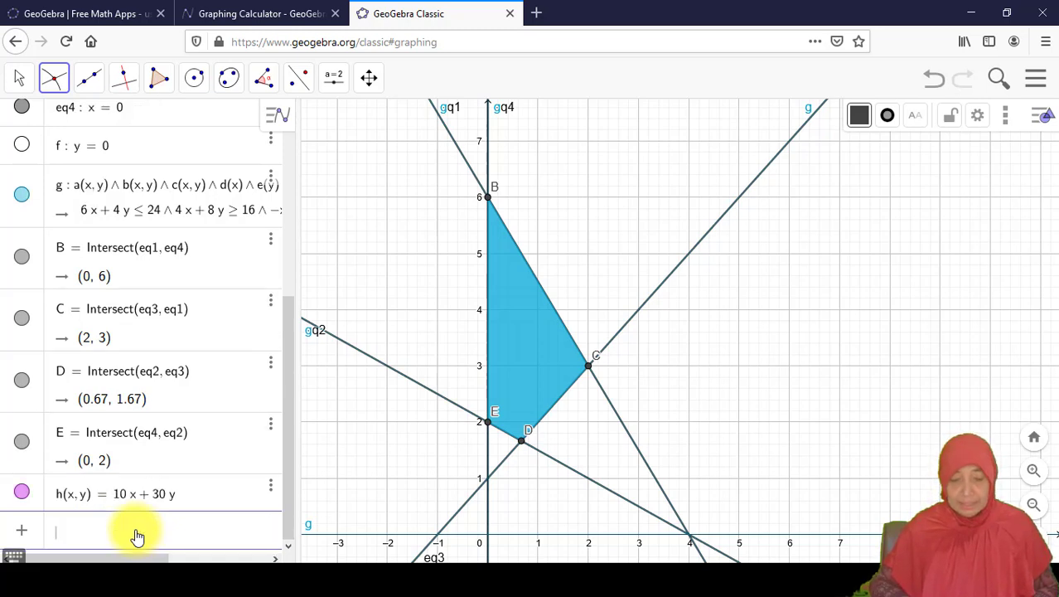
Evaluate the objective function at corner points B and C by entering h(B) and h(C)
type("h")
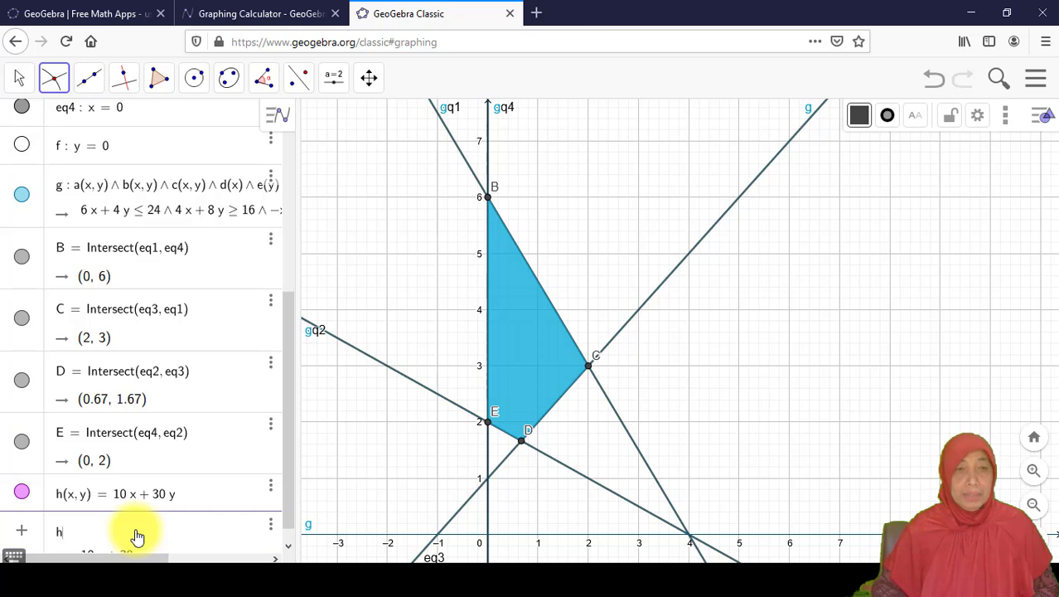
type("(B")
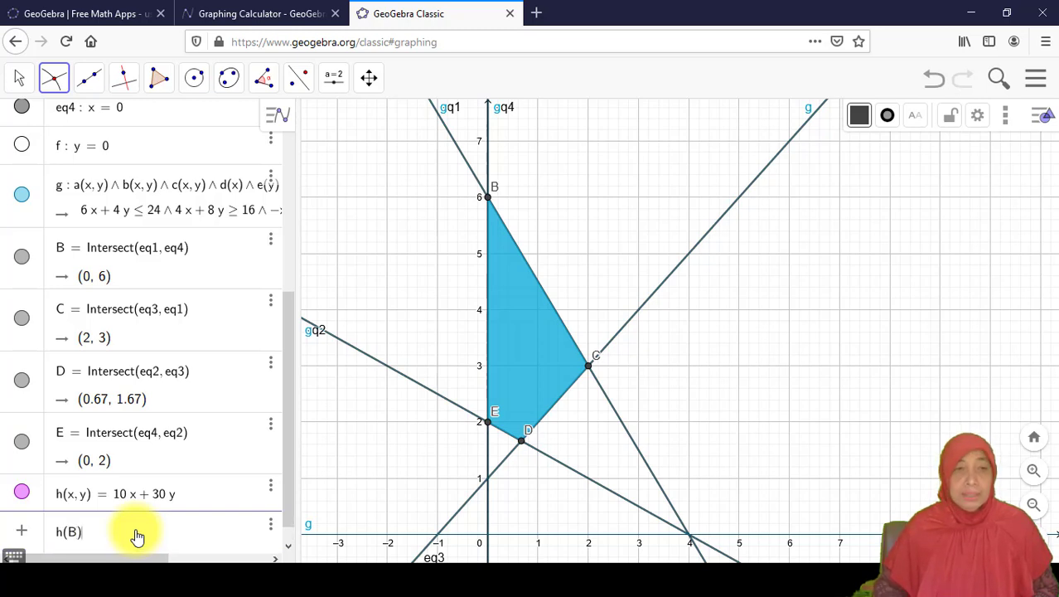
key("Return")
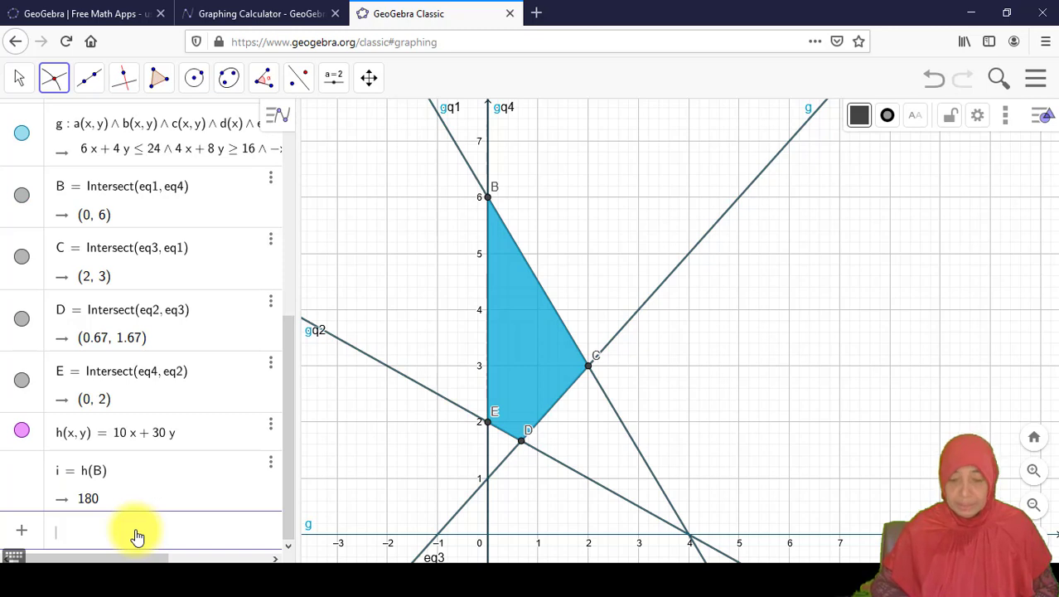
type("h(")
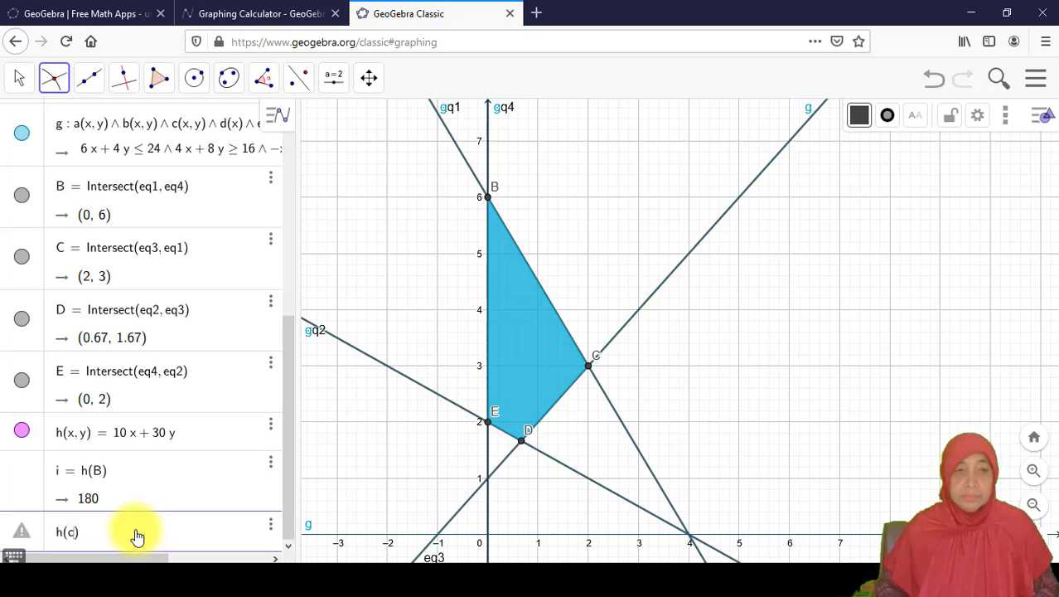
type("c")
key("Return")
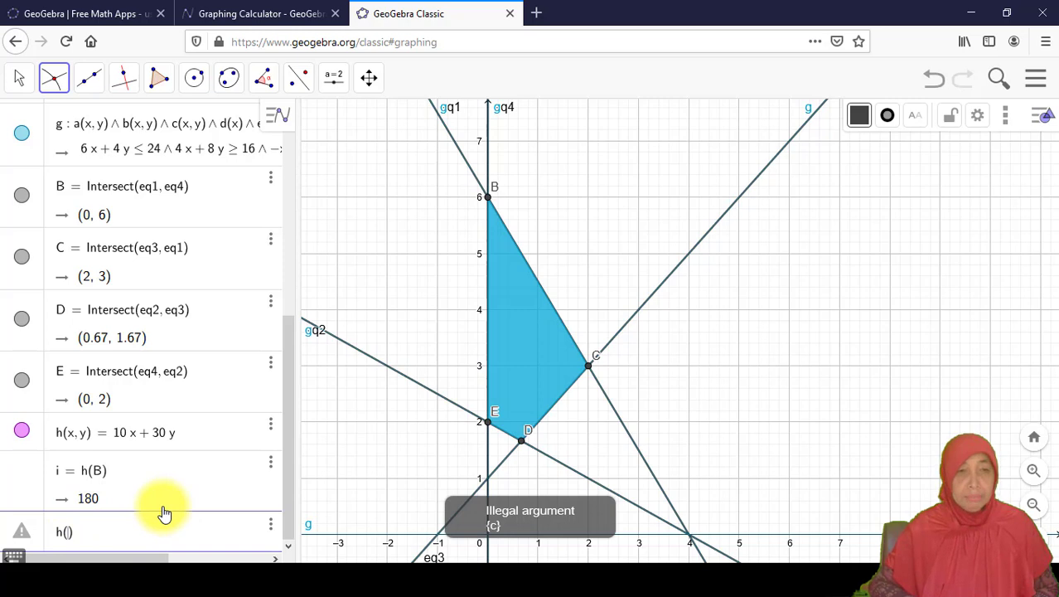
type("C")
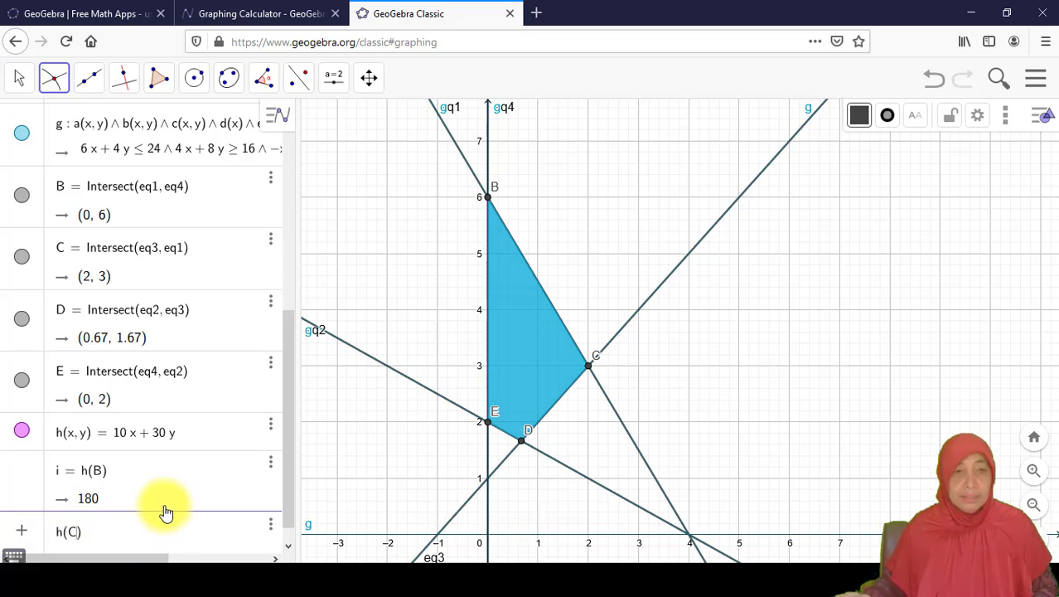
left_click(138, 540)
key("Return")
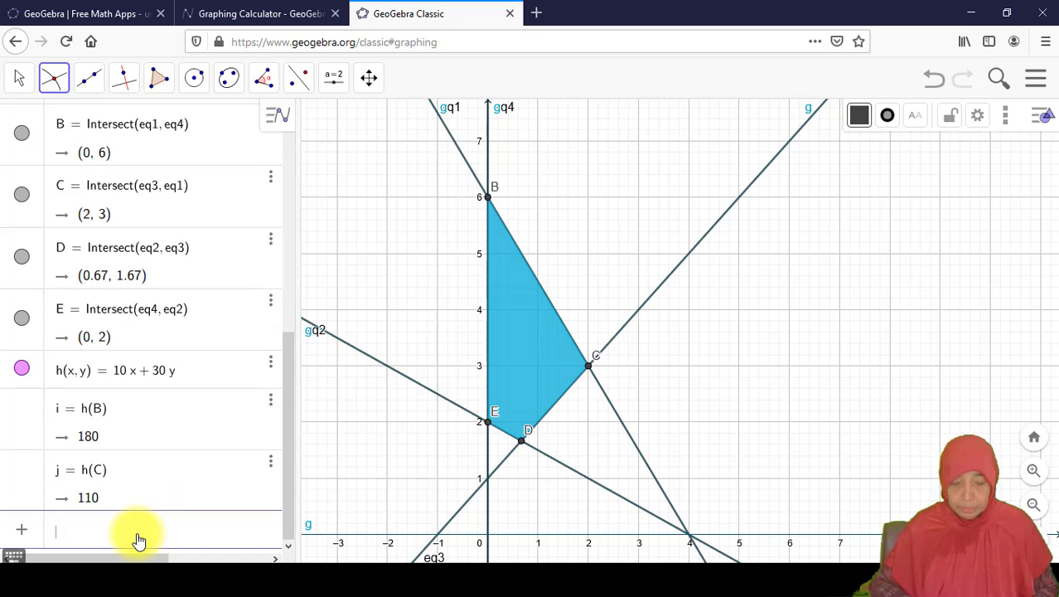
Evaluate the objective function at corner points D and E by entering h(D) and h(E)
type("h(")
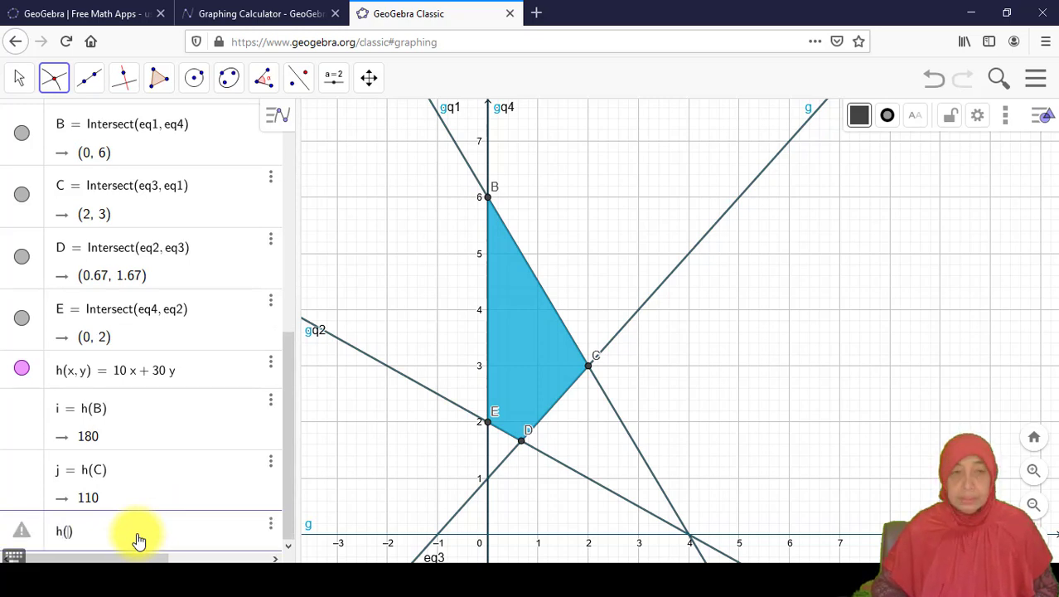
type("D")
key("Return")
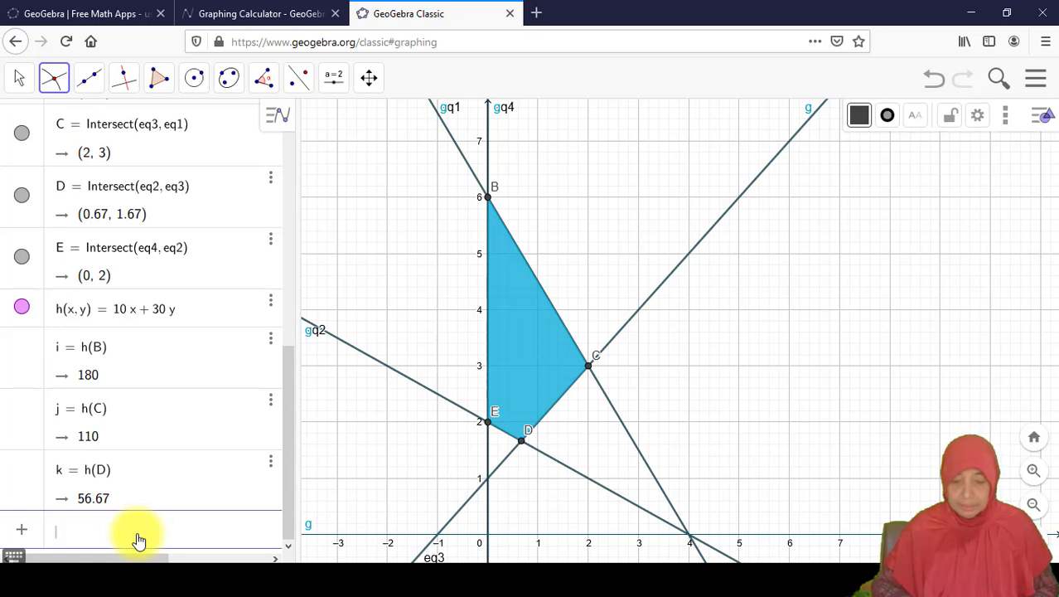
type("h(")
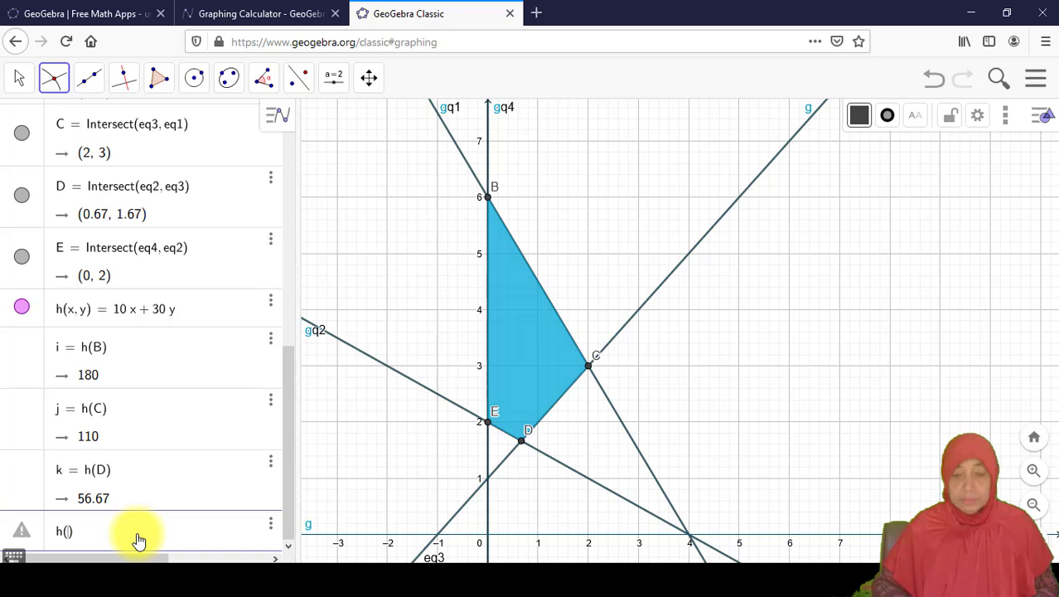
type("E")
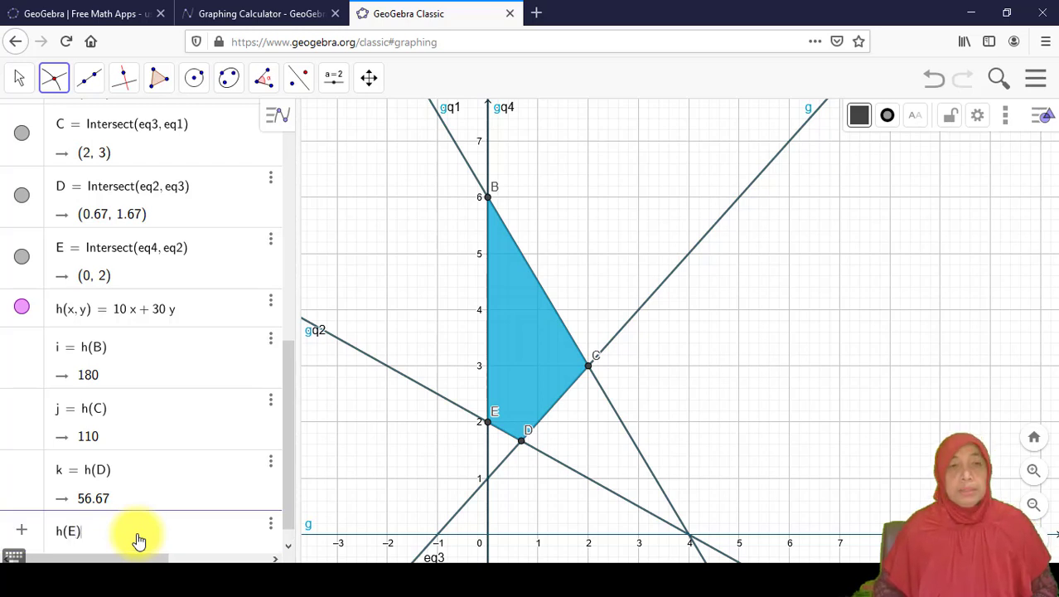
key("Return")
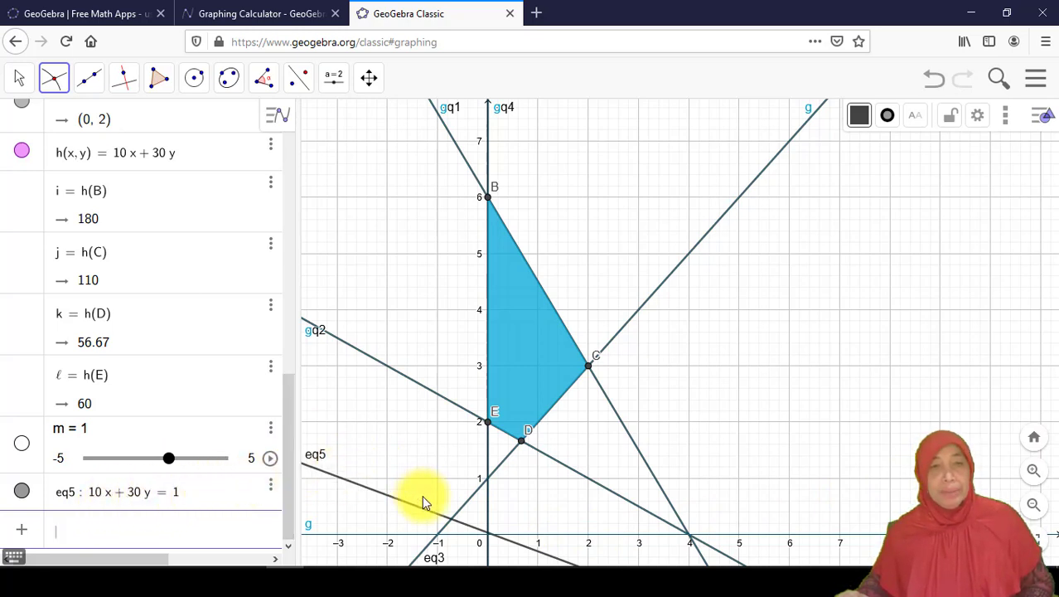
Change the colour of the objective line 10x + 30y = m to red (#FF0000)
right_click(355, 489)
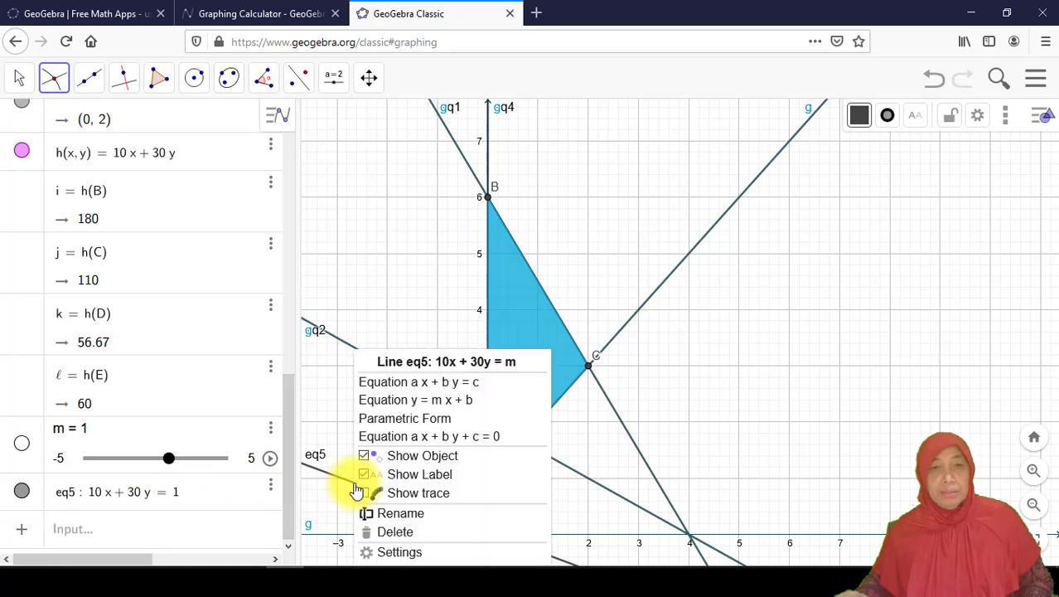
left_click(383, 552)
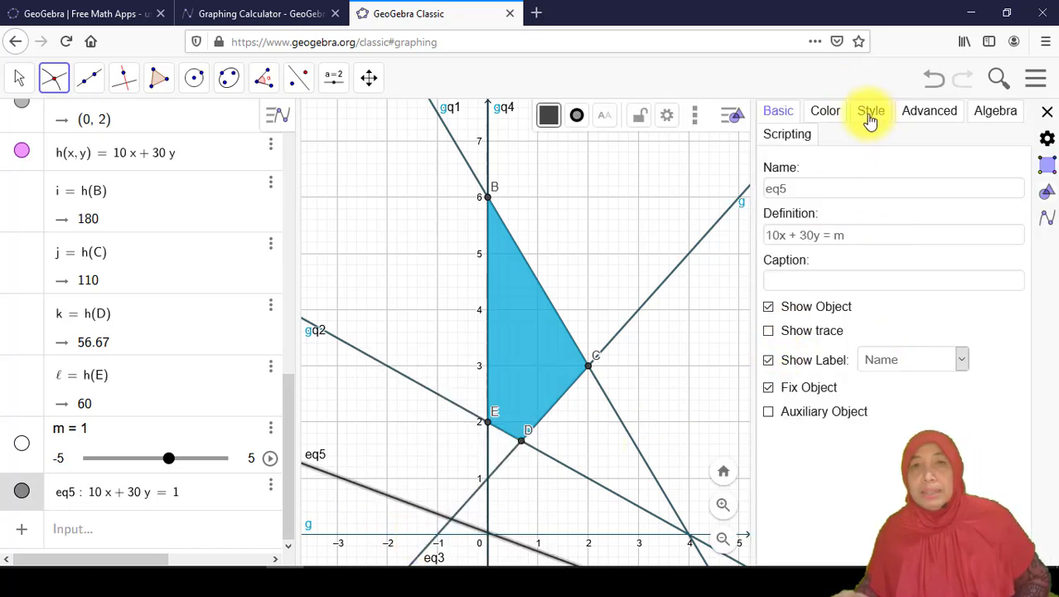
left_click(829, 116)
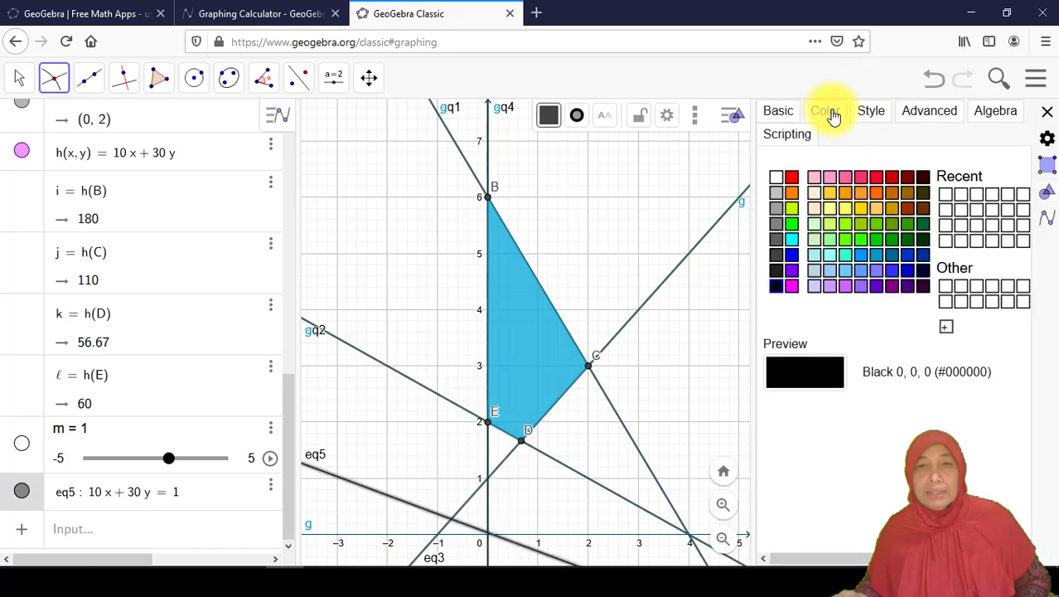
left_click(792, 179)
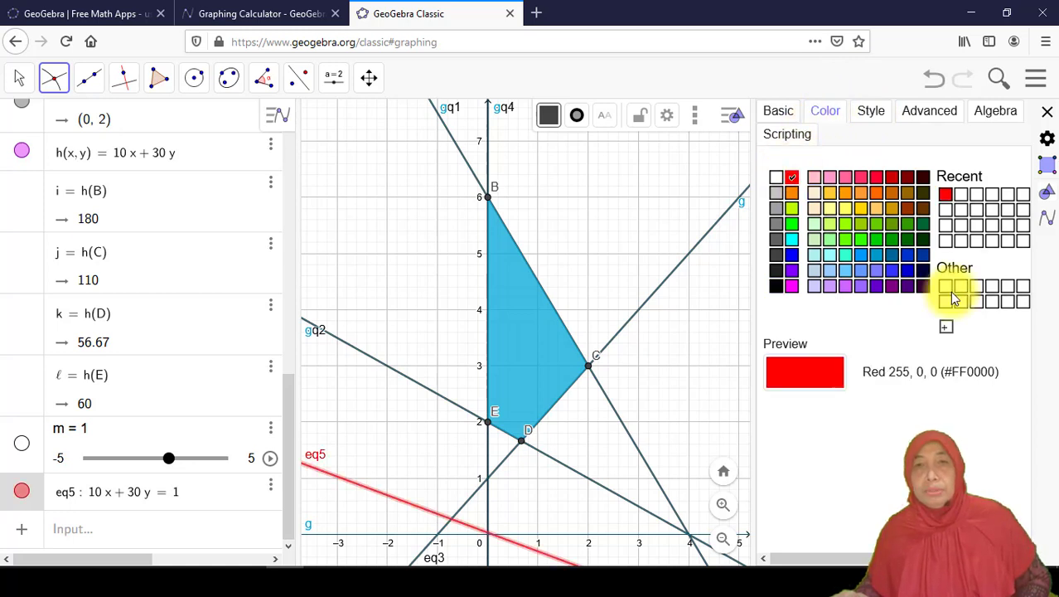
Give the objective line 10x + 30y = m a dashed line style with a thickness of 8
left_click(872, 116)
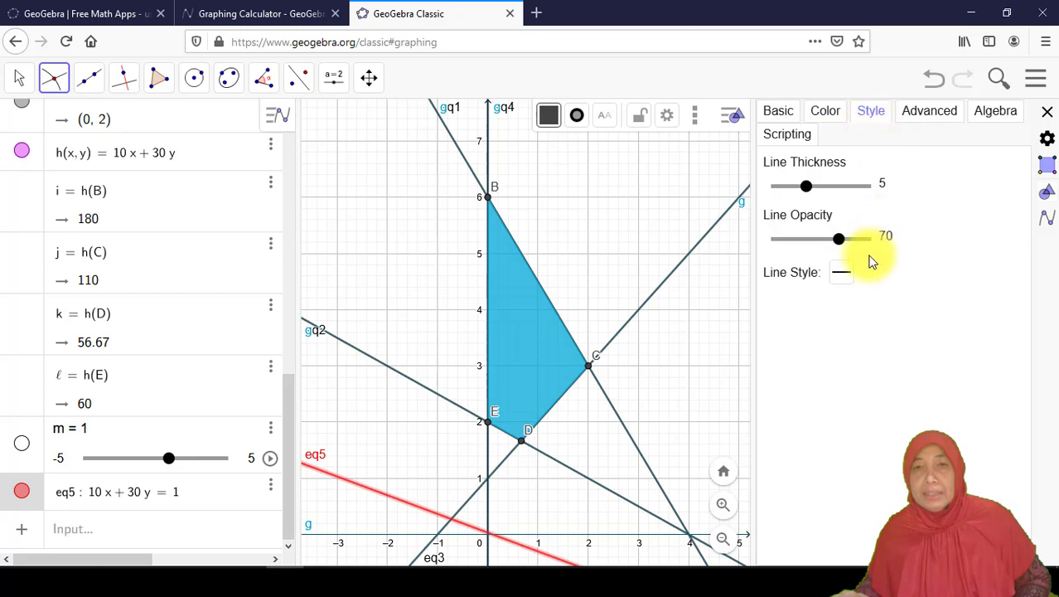
left_click(841, 274)
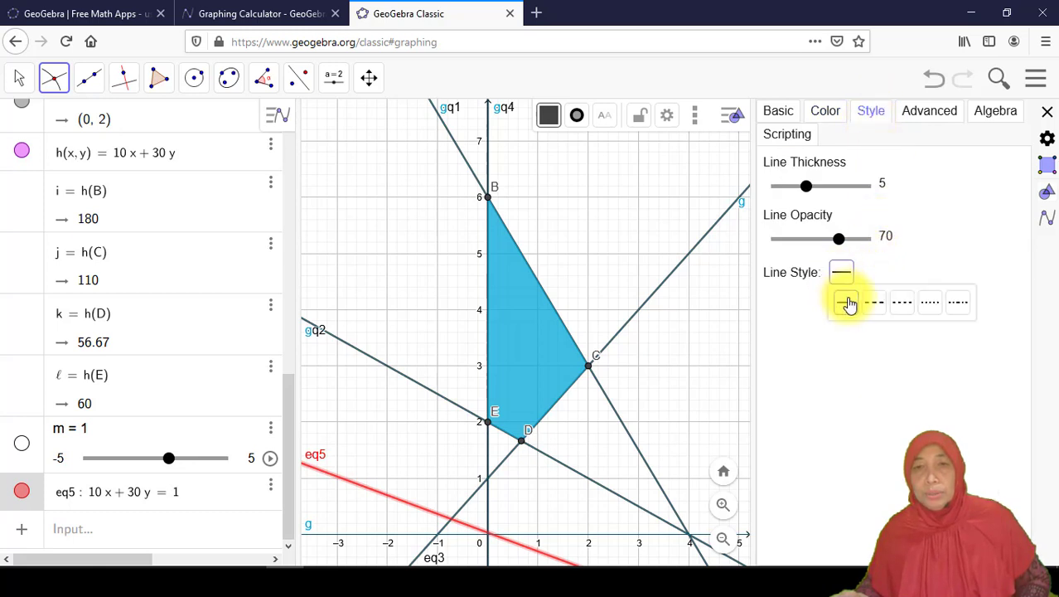
left_click(880, 312)
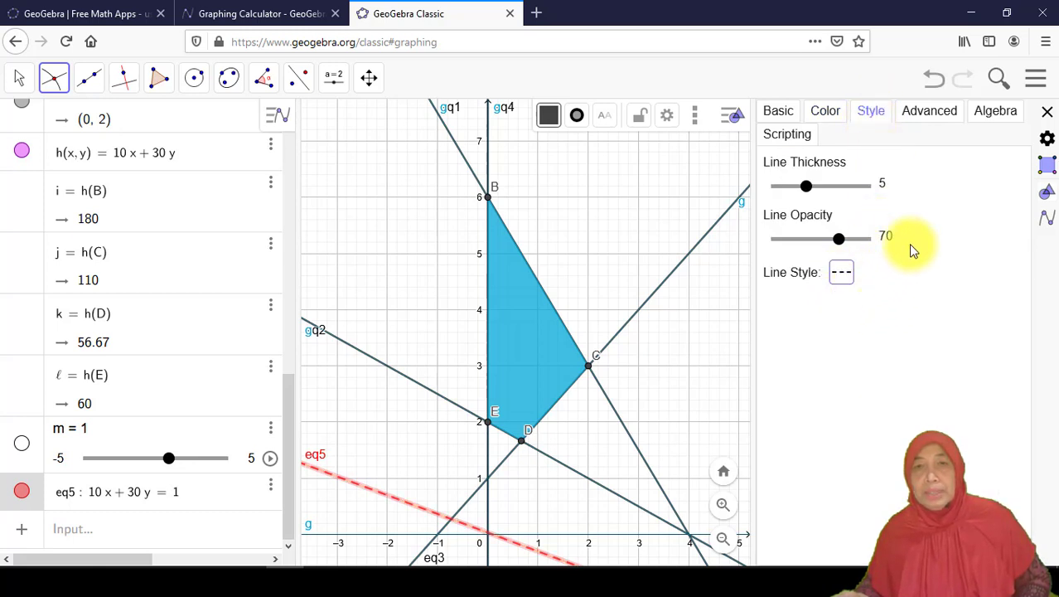
left_click(828, 186)
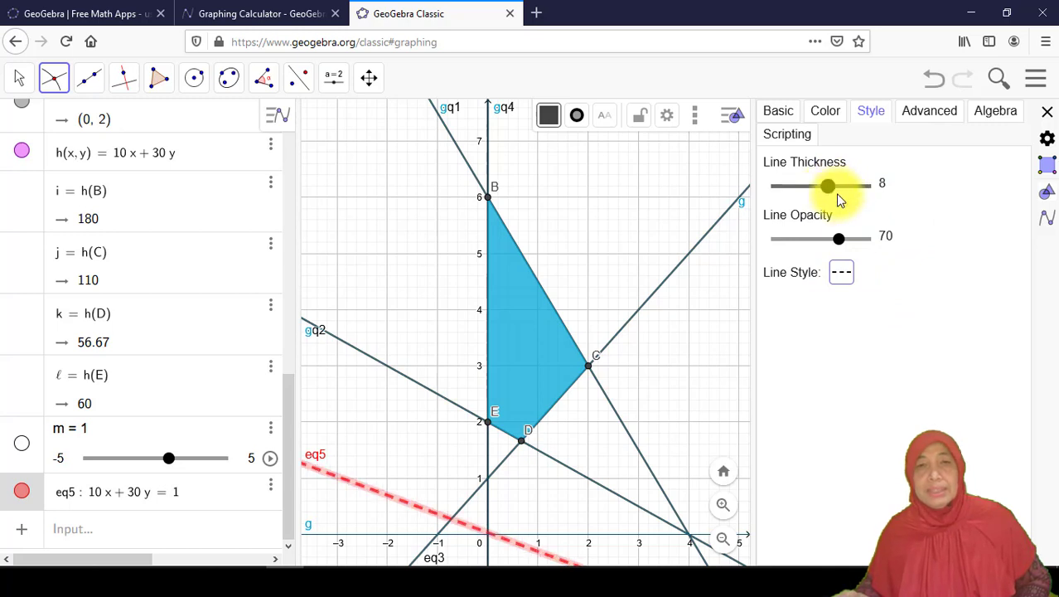
left_click(1043, 113)
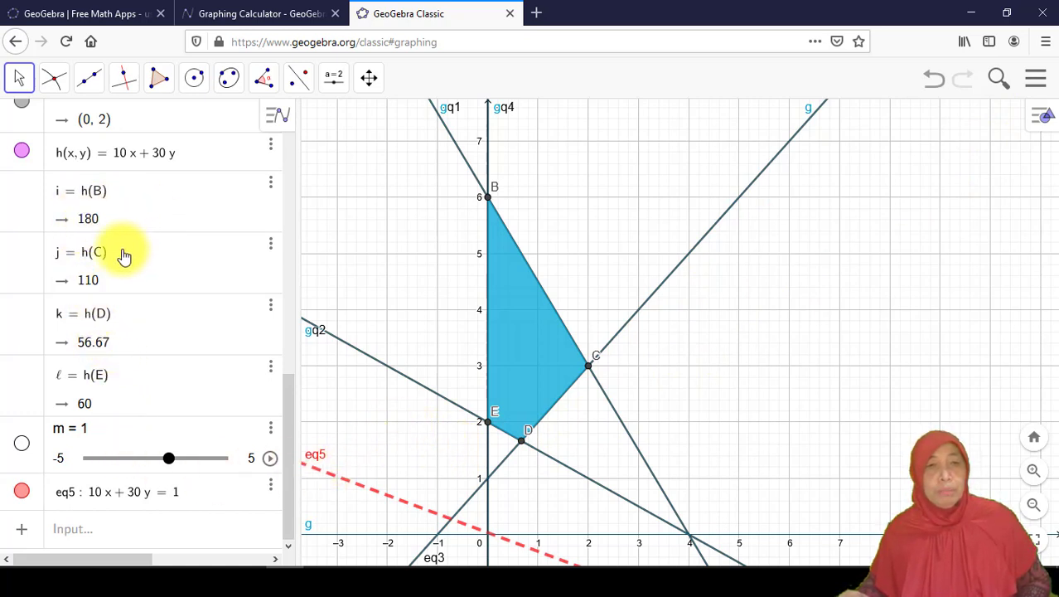
Set slider m to range from 0 to 180 and enter a step size for it
left_click(269, 460)
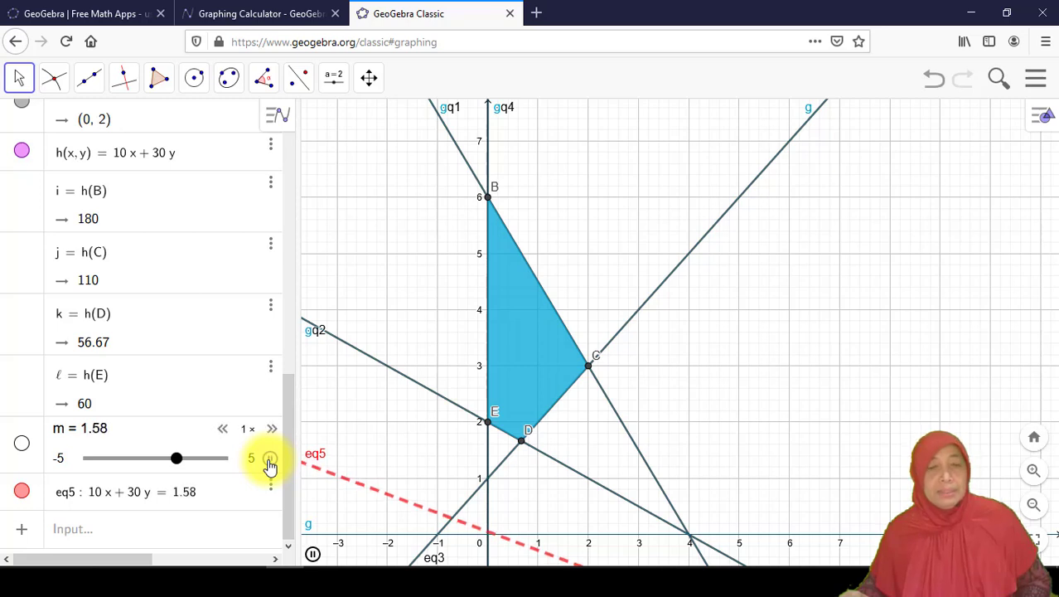
left_click(252, 457)
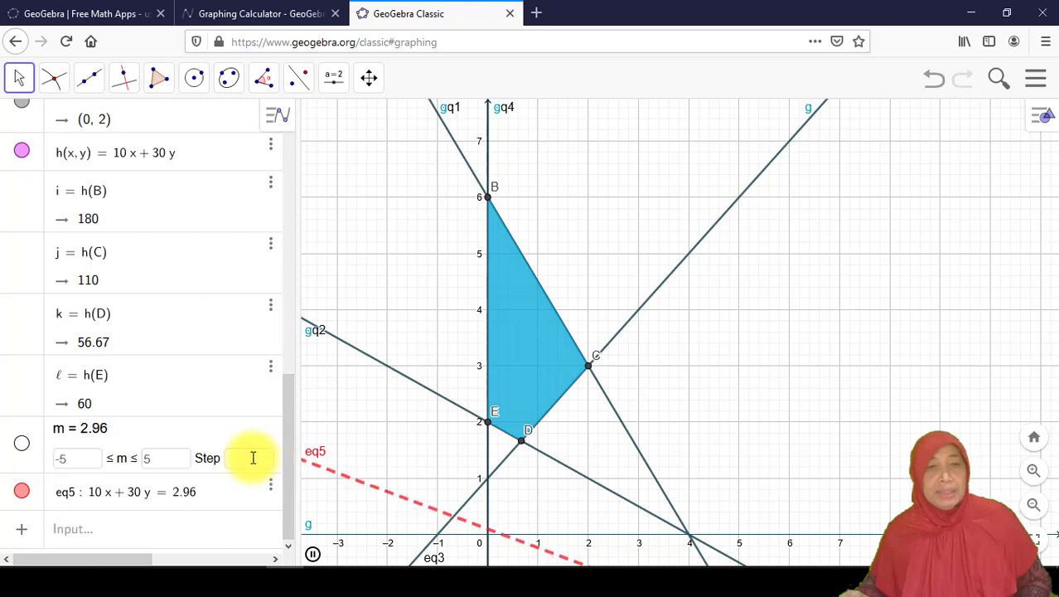
left_click(161, 454)
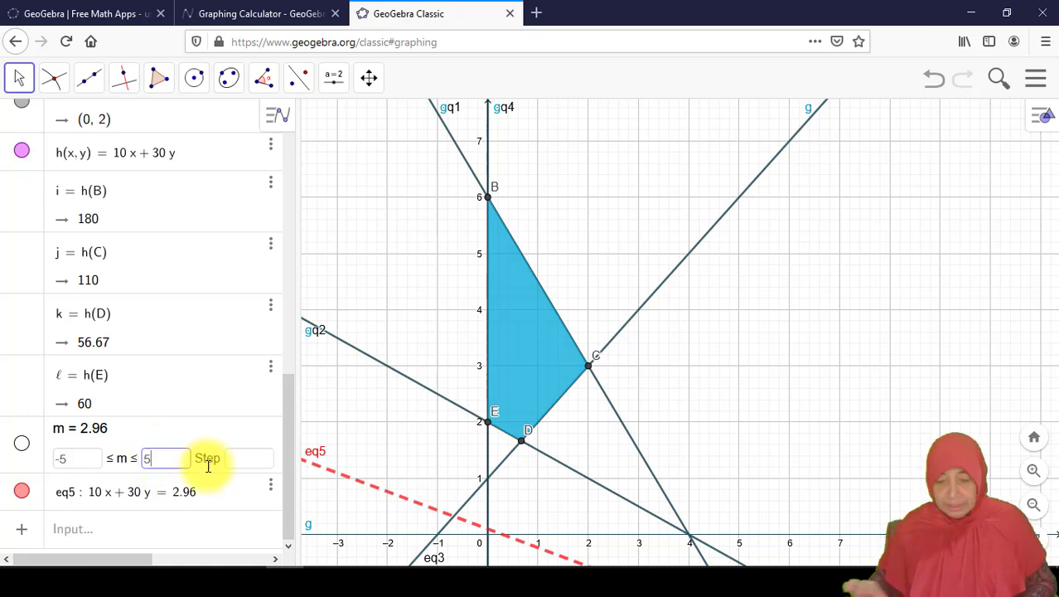
key("BackSpace")
type("18")
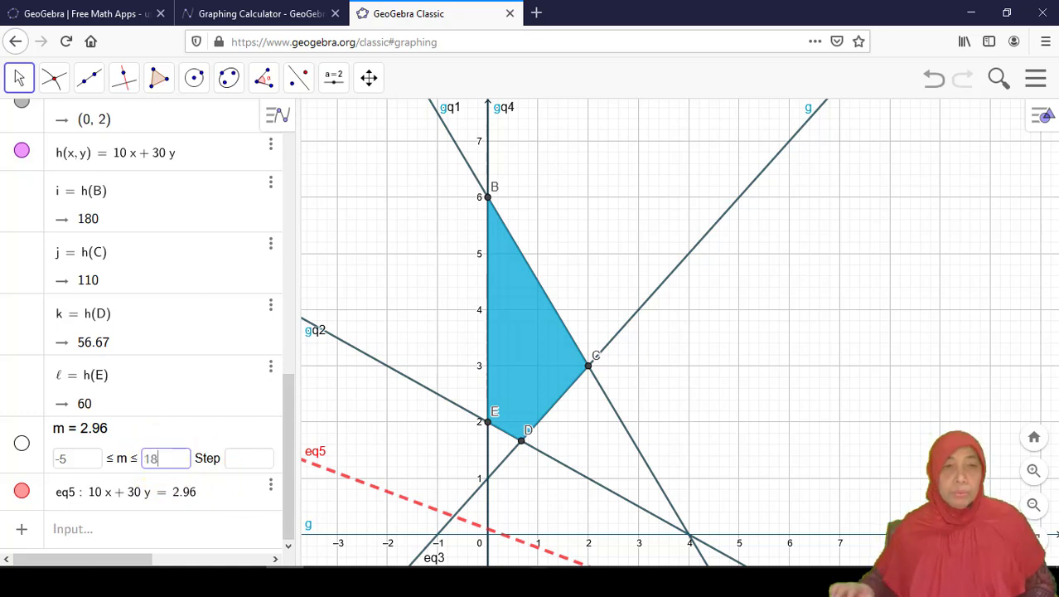
type("0")
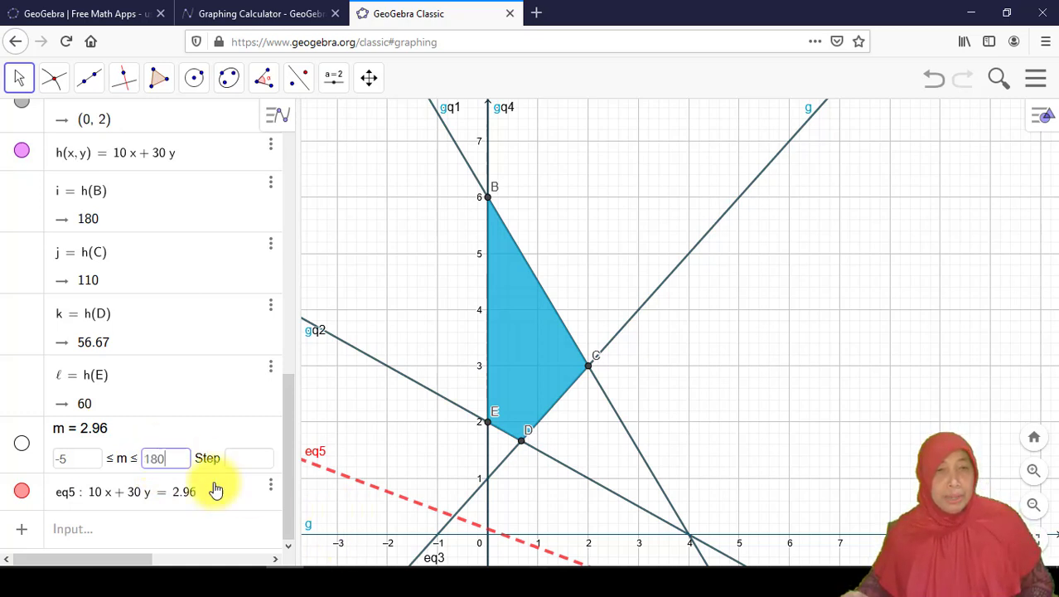
left_click(73, 459)
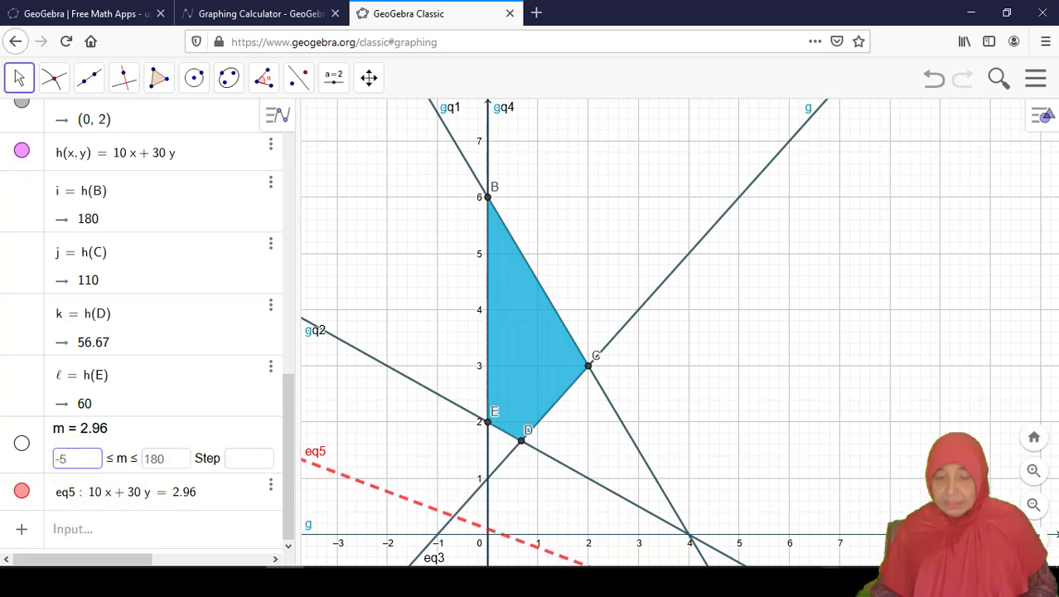
key("BackSpace")
key("BackSpace")
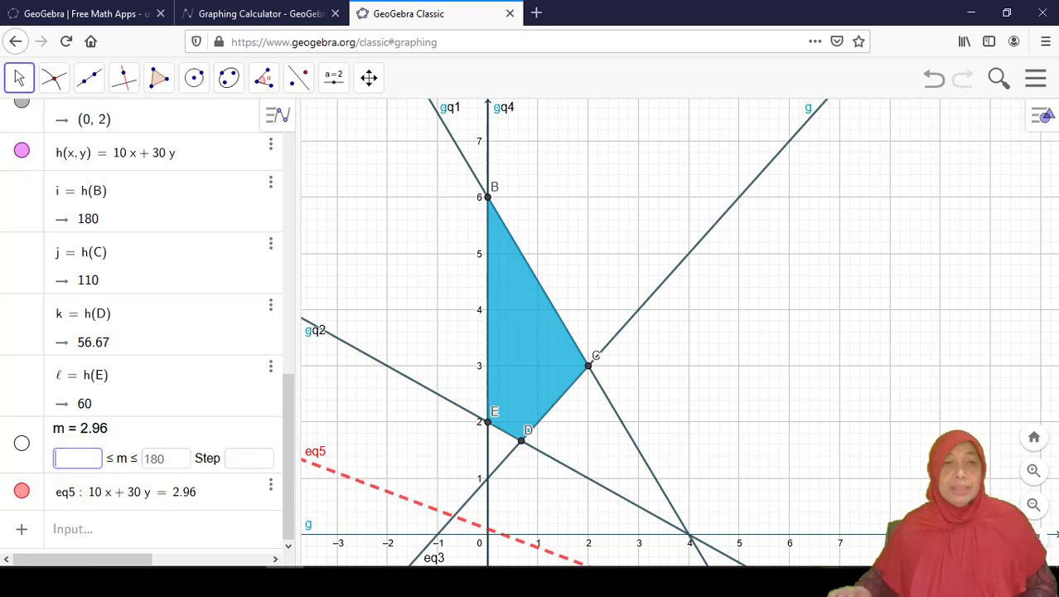
type("0")
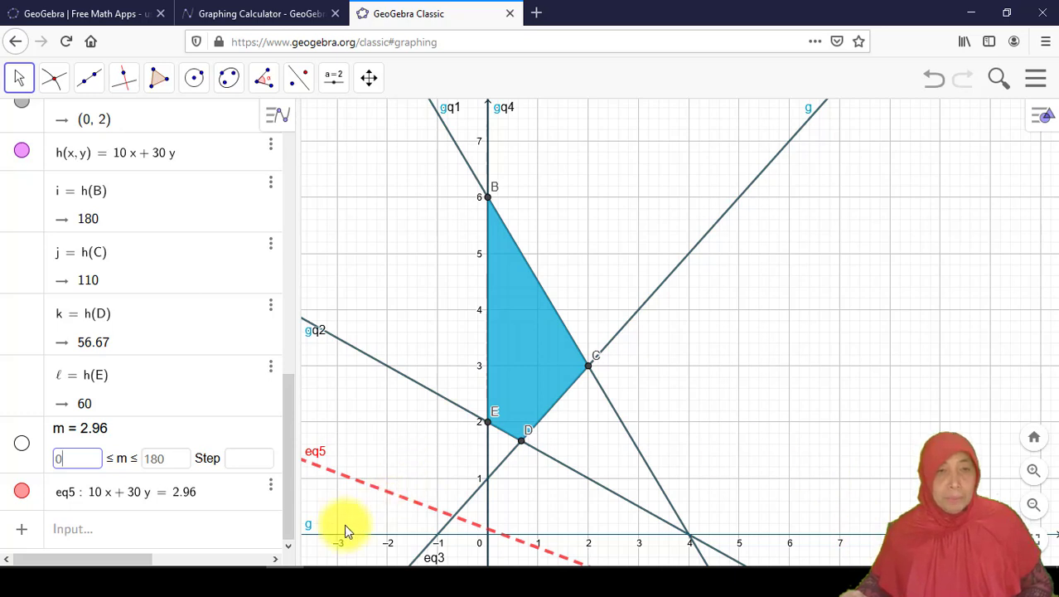
left_click(258, 462)
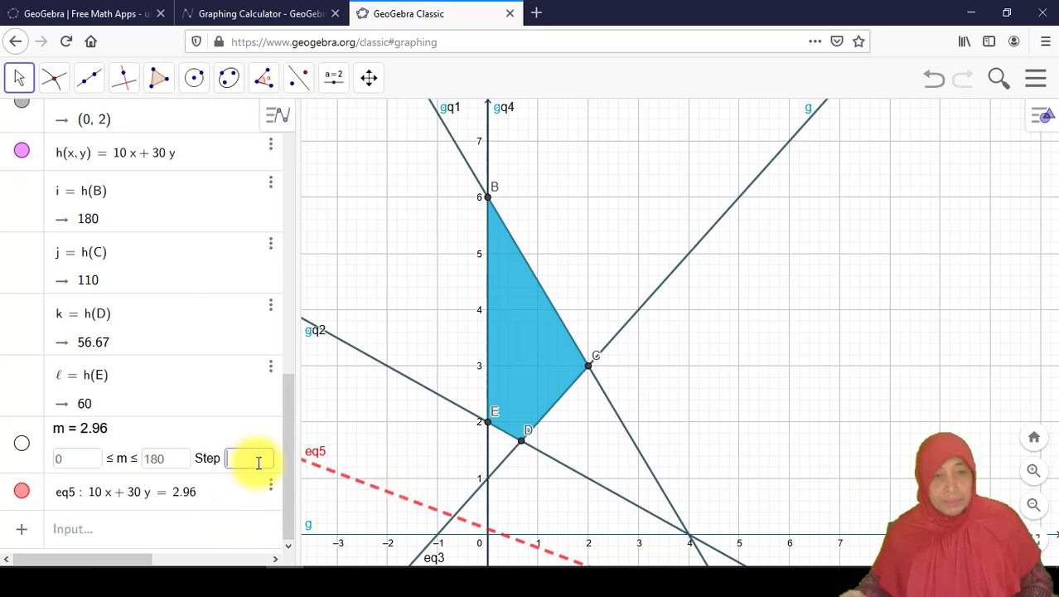
type("0.")
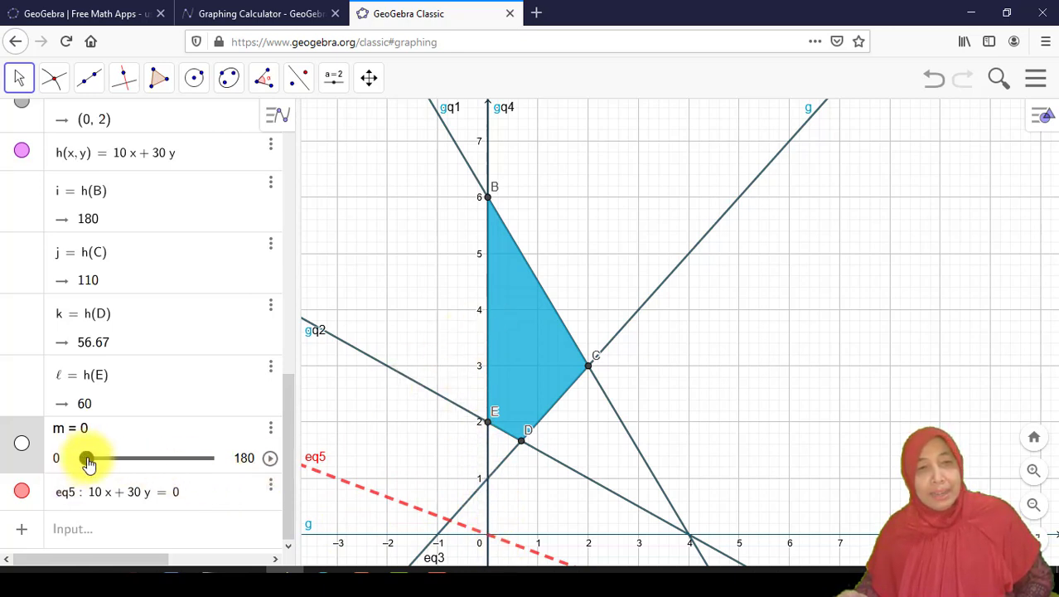
Sweep the objective line 10x + 30y = m across the feasible region by moving slider m to 60, 110 and its maximum
left_click_drag(84, 463, 124, 456)
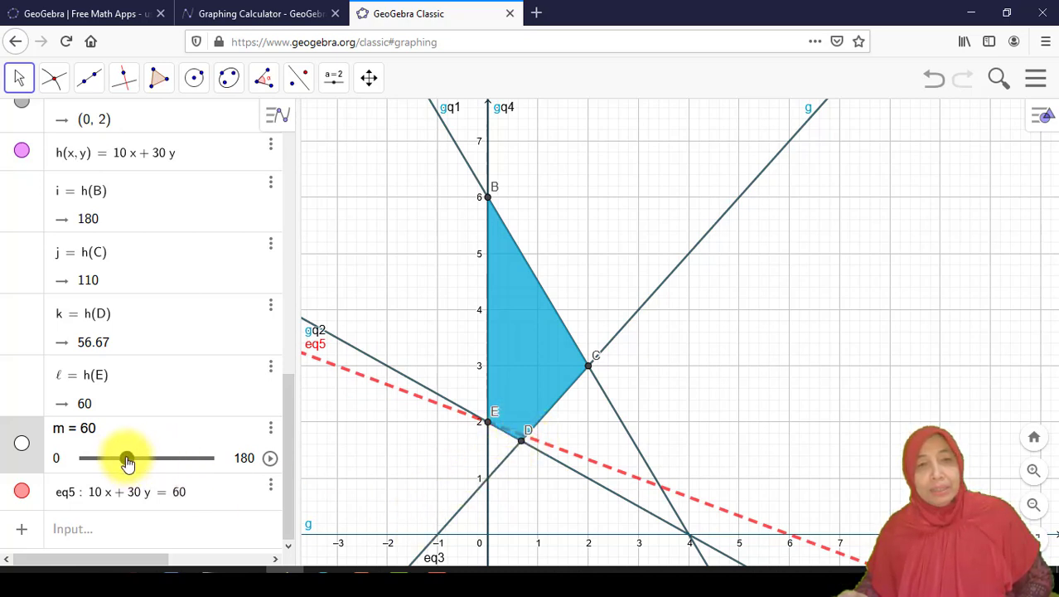
left_click_drag(125, 457, 162, 458)
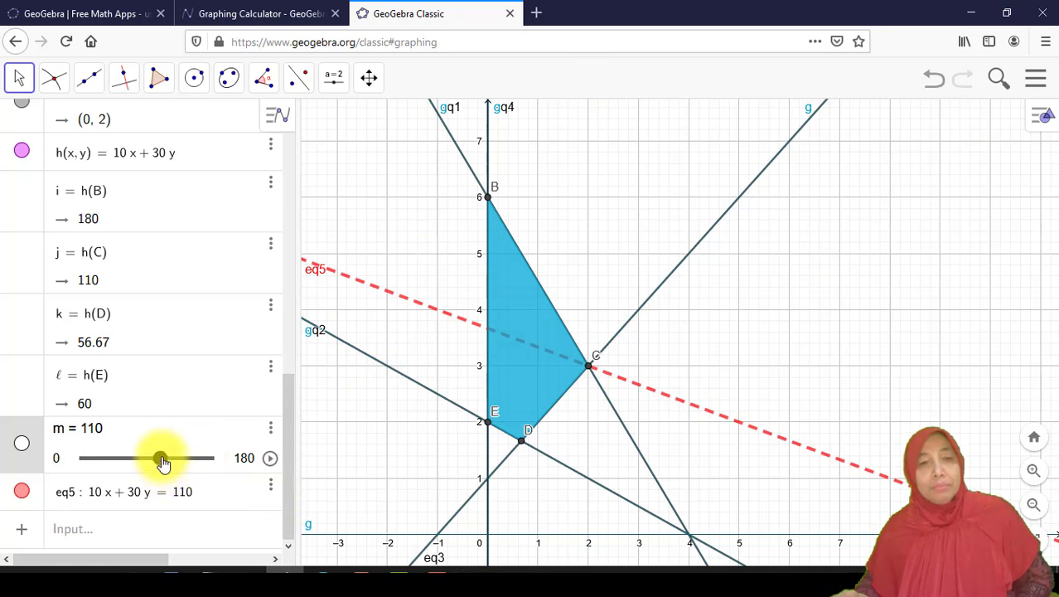
left_click_drag(163, 462, 218, 469)
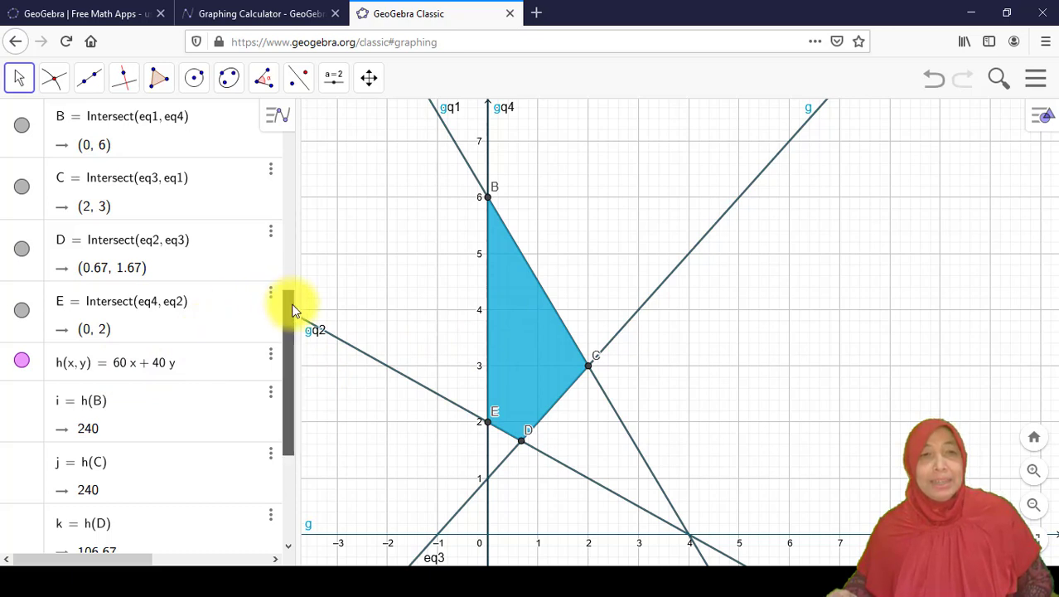
Sweep the objective line 60x + 40y = m across the feasible region by moving slider m to 80, 100 and 240
left_click_drag(291, 303, 298, 352)
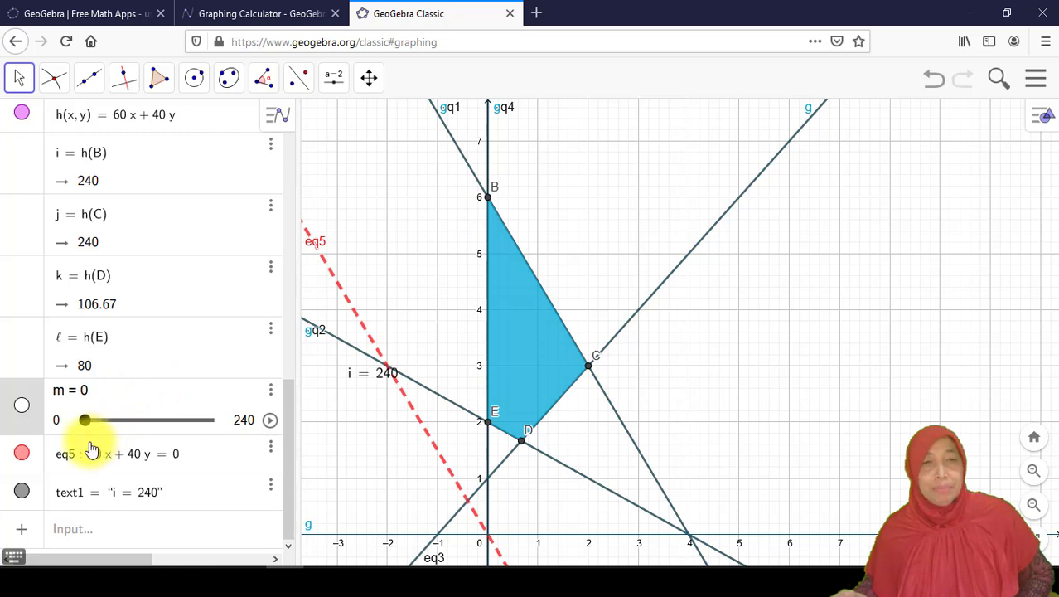
left_click_drag(85, 421, 129, 424)
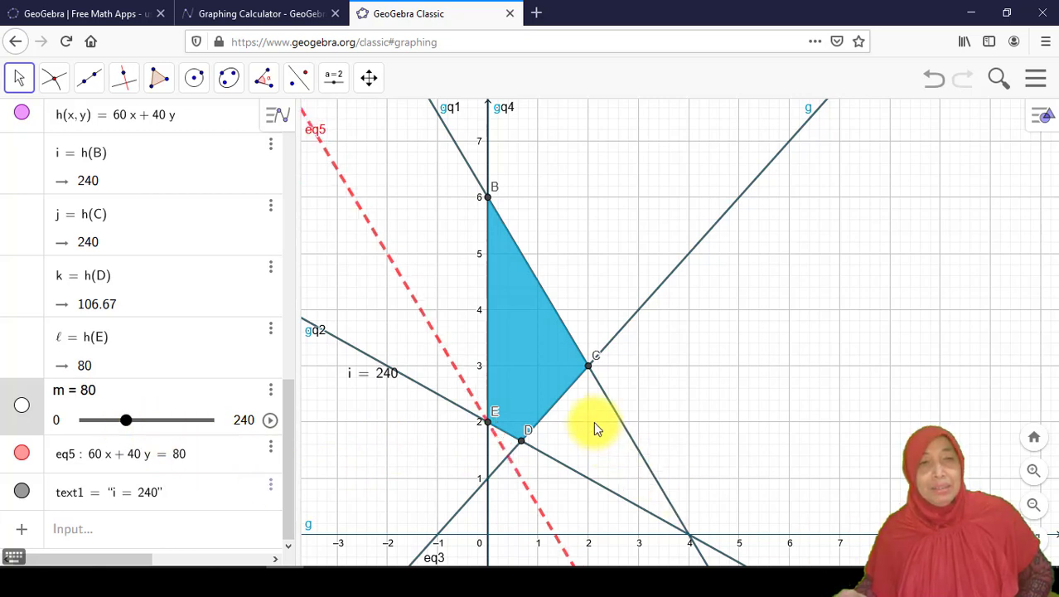
left_click_drag(129, 425, 141, 426)
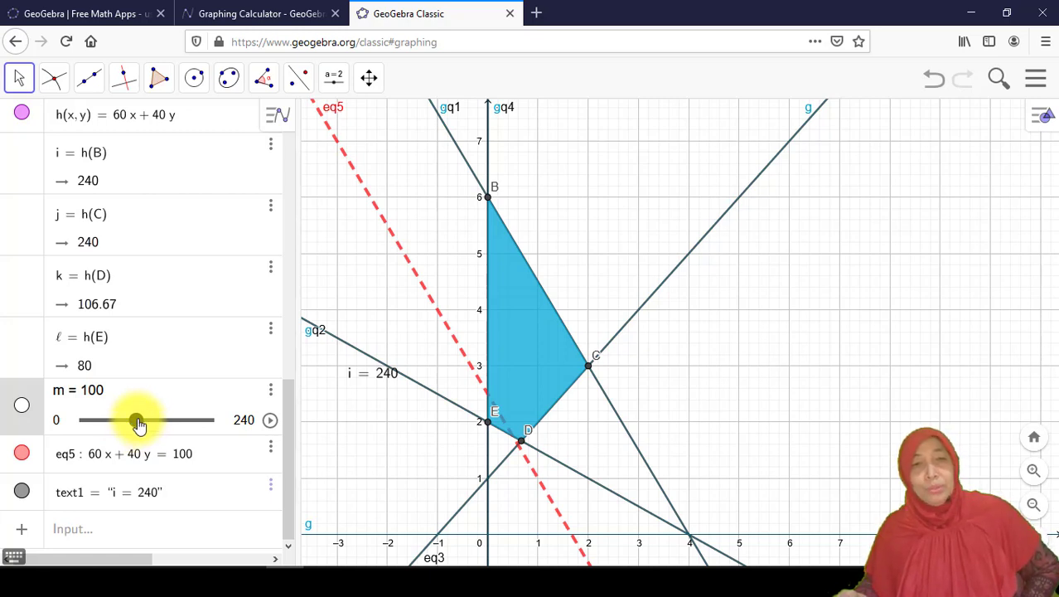
left_click_drag(139, 424, 211, 380)
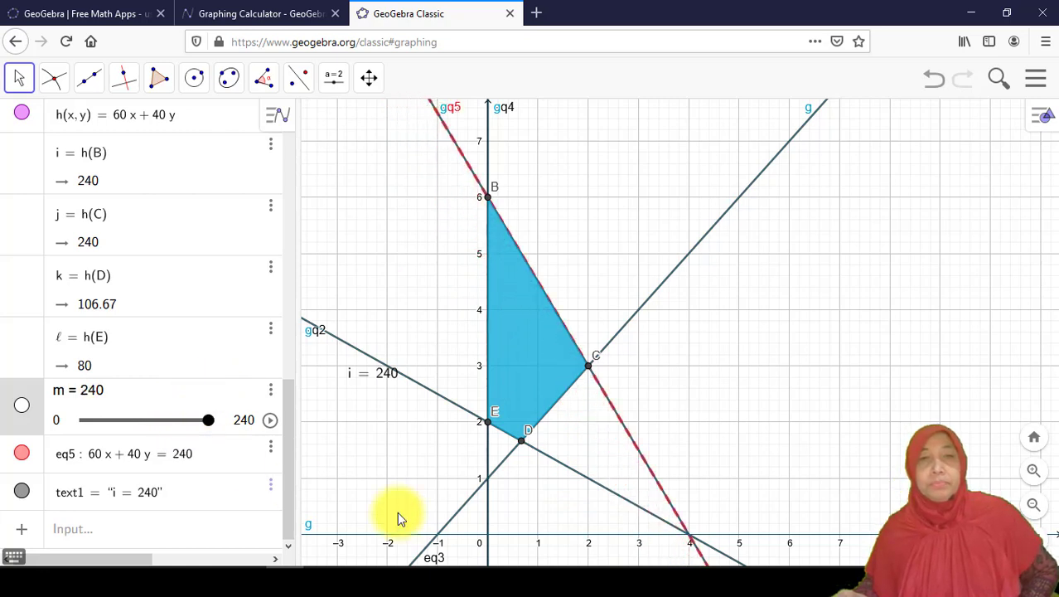